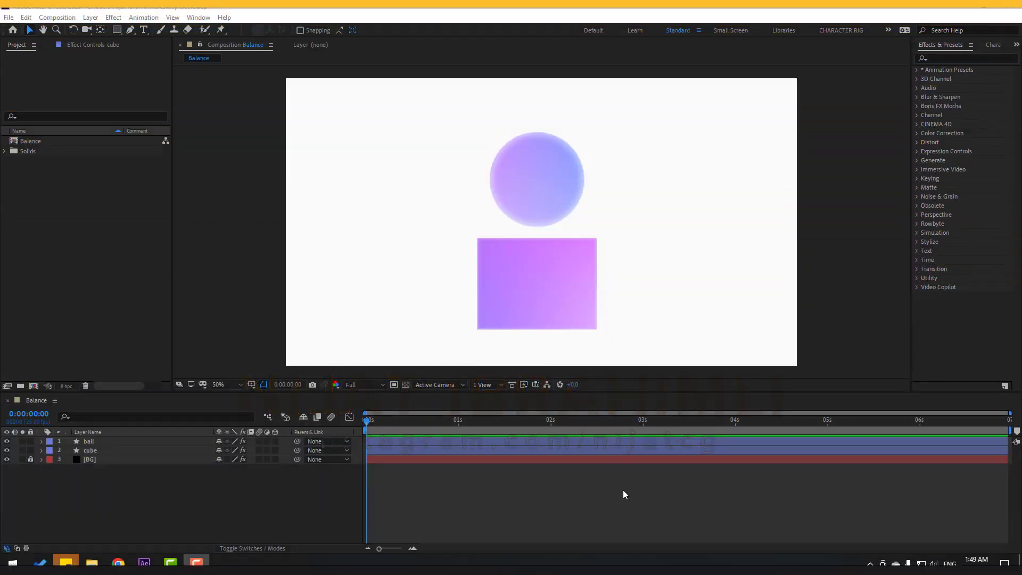
- Select the cube and drag its anchor point from the centre down to the middle of its bottom edge
{"action": "left_click", "coordinate": [89, 451]}
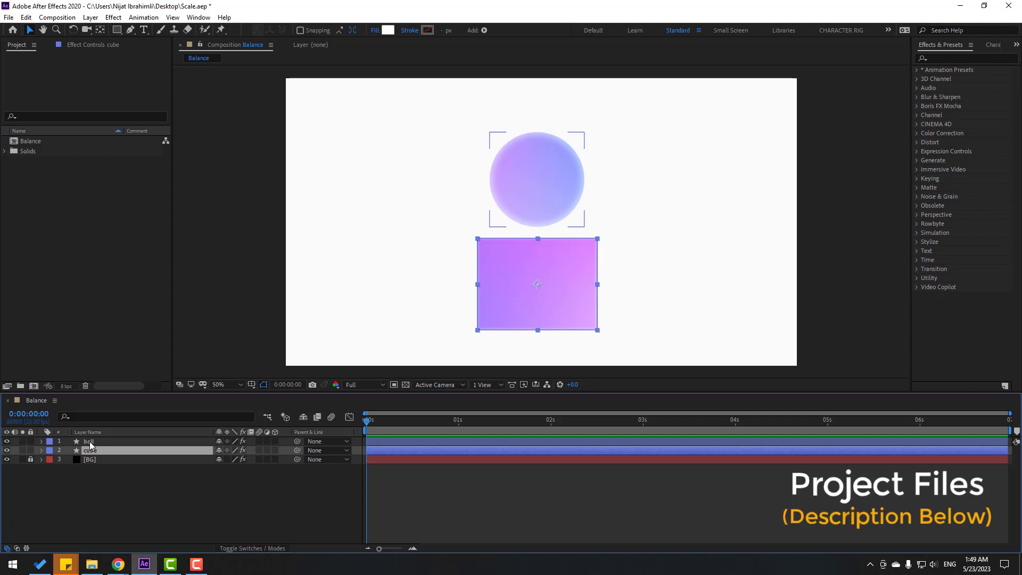
{"action": "left_click", "coordinate": [90, 442]}
{"action": "left_click", "coordinate": [115, 500]}
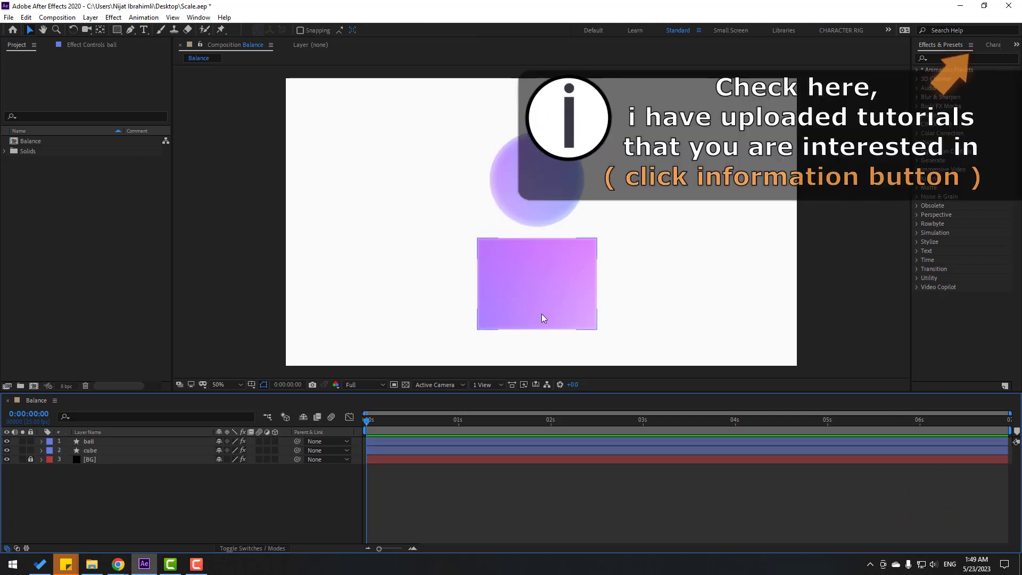
{"action": "left_click", "coordinate": [526, 312]}
{"action": "scroll", "coordinate": [538, 326], "scroll_direction": "up", "scroll_amount": 2}
{"action": "scroll", "coordinate": [510, 304], "scroll_direction": "up", "scroll_amount": 2}
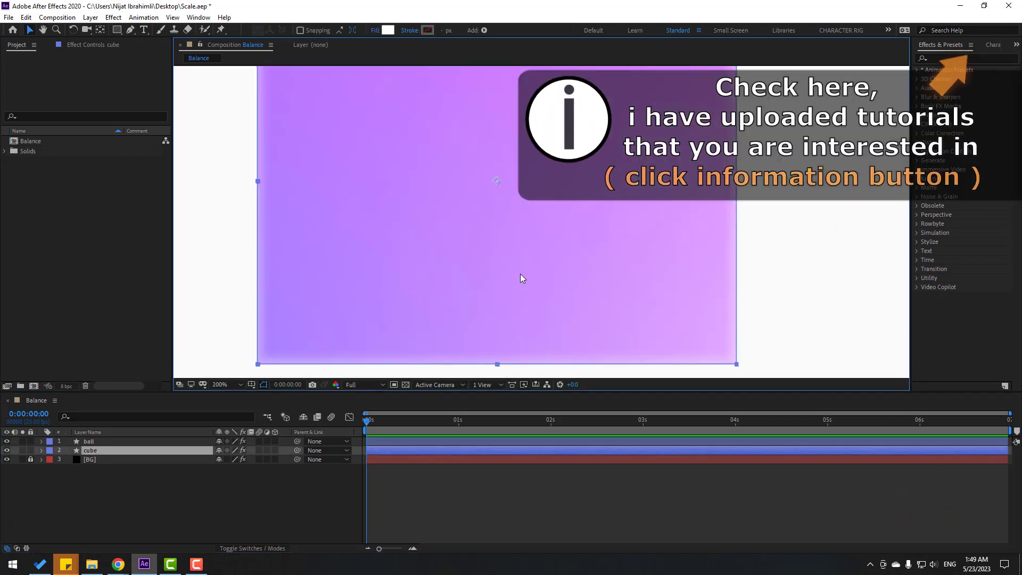
{"action": "left_click", "coordinate": [99, 33]}
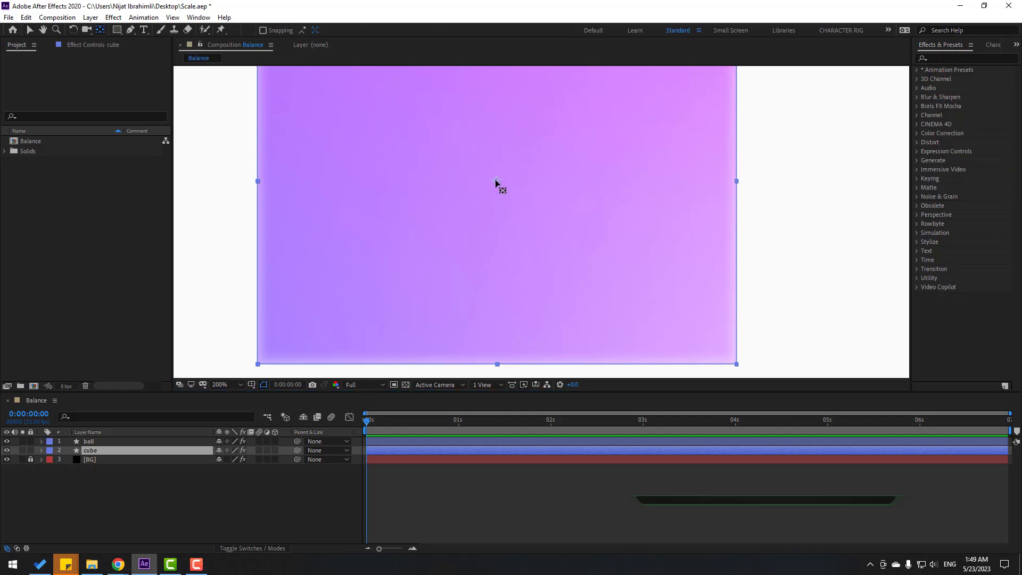
{"action": "left_click_drag", "start_coordinate": [496, 181], "coordinate": [489, 137]}
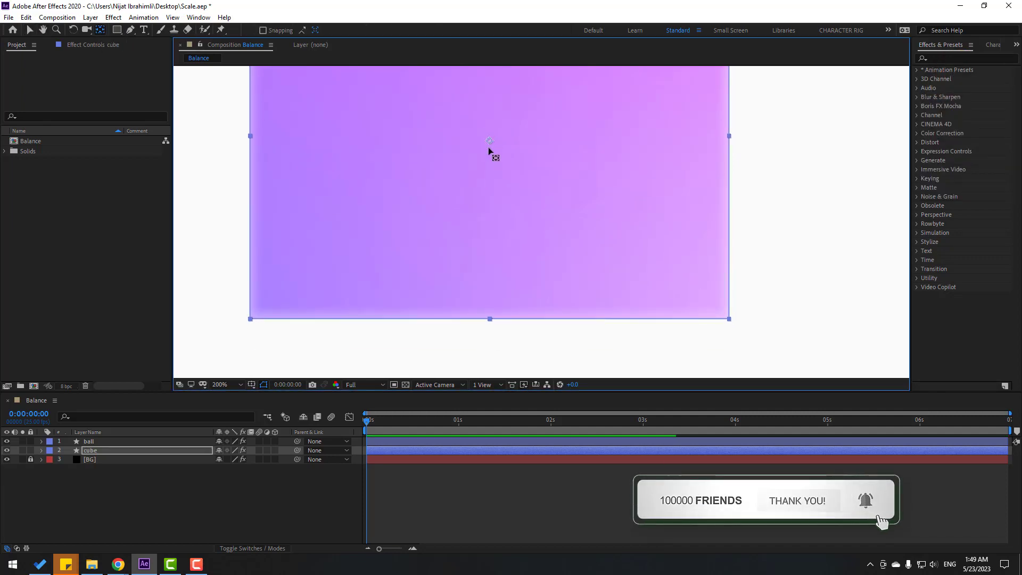
{"action": "left_click_drag", "start_coordinate": [490, 138], "coordinate": [496, 320]}
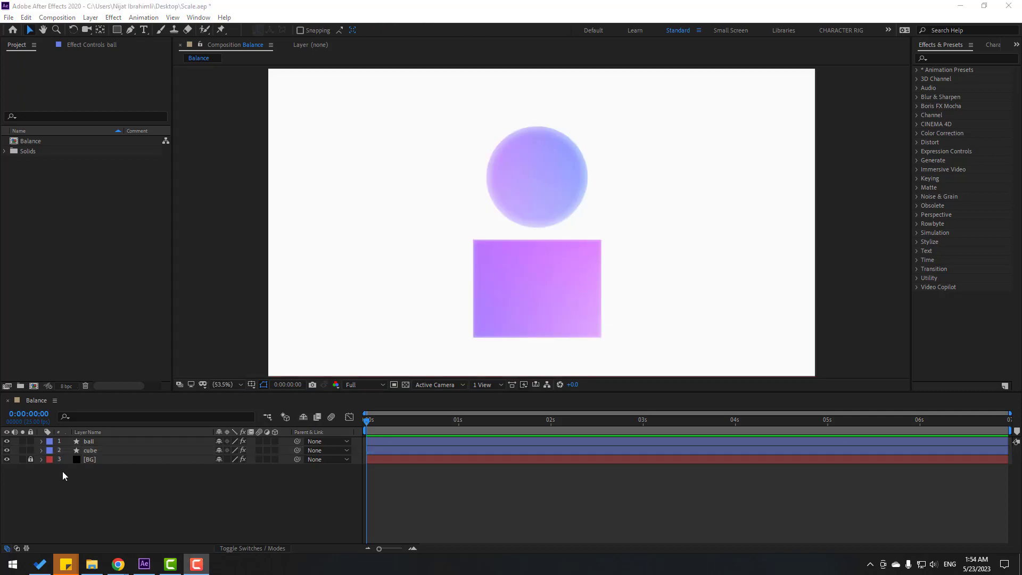
- Move the ball's anchor point up to its top edge, zooming in to place it precisely
{"action": "left_click", "coordinate": [88, 445]}
{"action": "scroll", "coordinate": [582, 158], "scroll_direction": "up", "scroll_amount": 2}
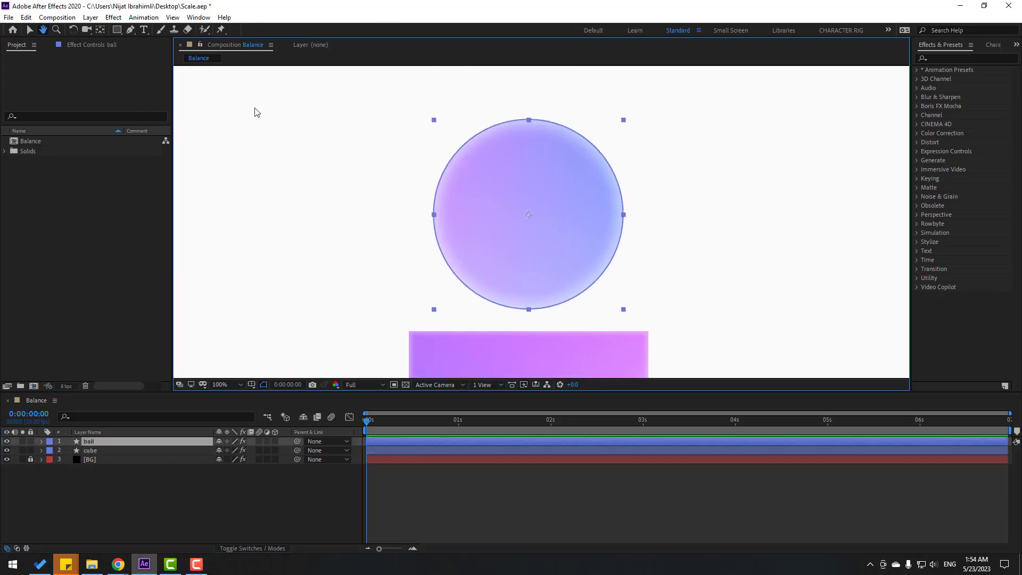
{"action": "left_click", "coordinate": [100, 30]}
{"action": "scroll", "coordinate": [534, 207], "scroll_direction": "up", "scroll_amount": 2}
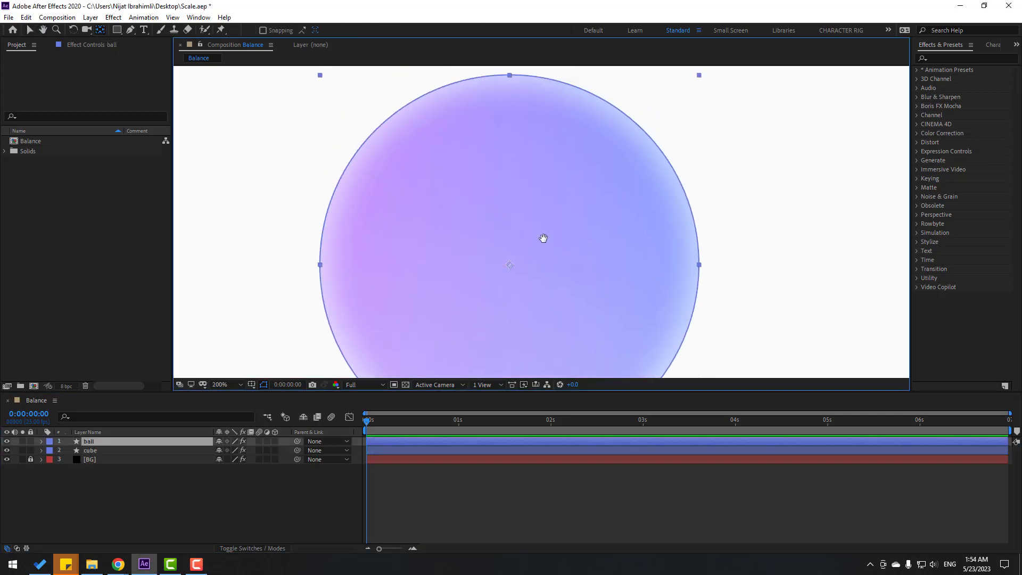
{"action": "left_click_drag", "start_coordinate": [508, 271], "coordinate": [508, 249]}
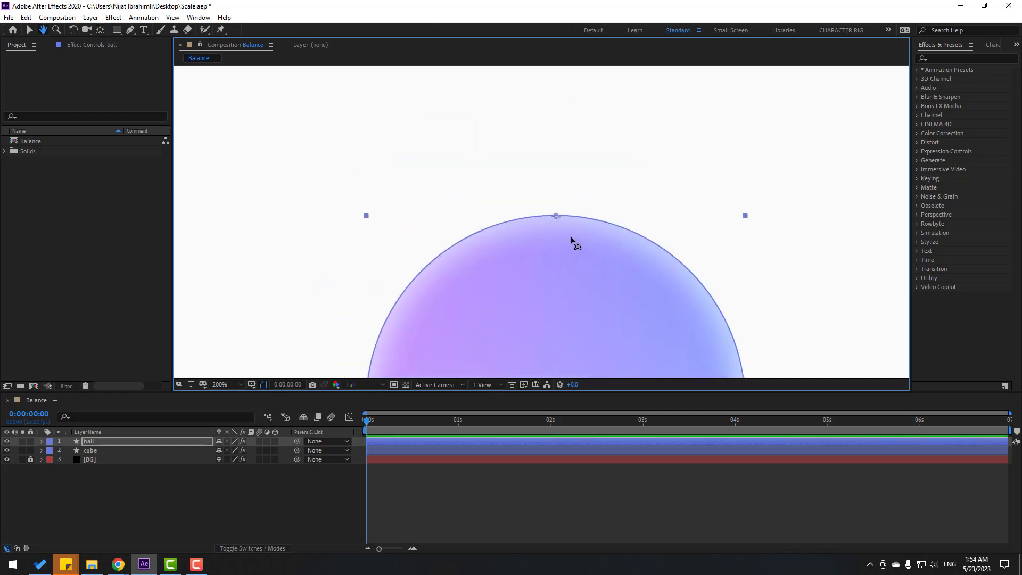
{"action": "scroll", "coordinate": [632, 184], "scroll_direction": "up", "scroll_amount": 5}
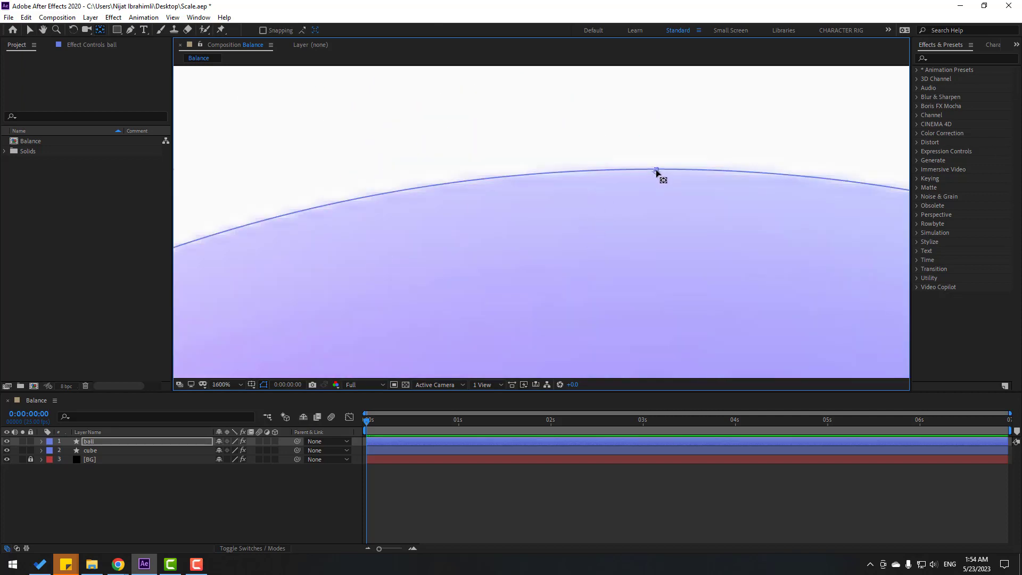
- Zoom back out, deselect the ball and recentre the ball and cube in the viewer
{"action": "key", "text": "comma"}
{"action": "key", "text": "comma"}
{"action": "key", "text": "comma"}
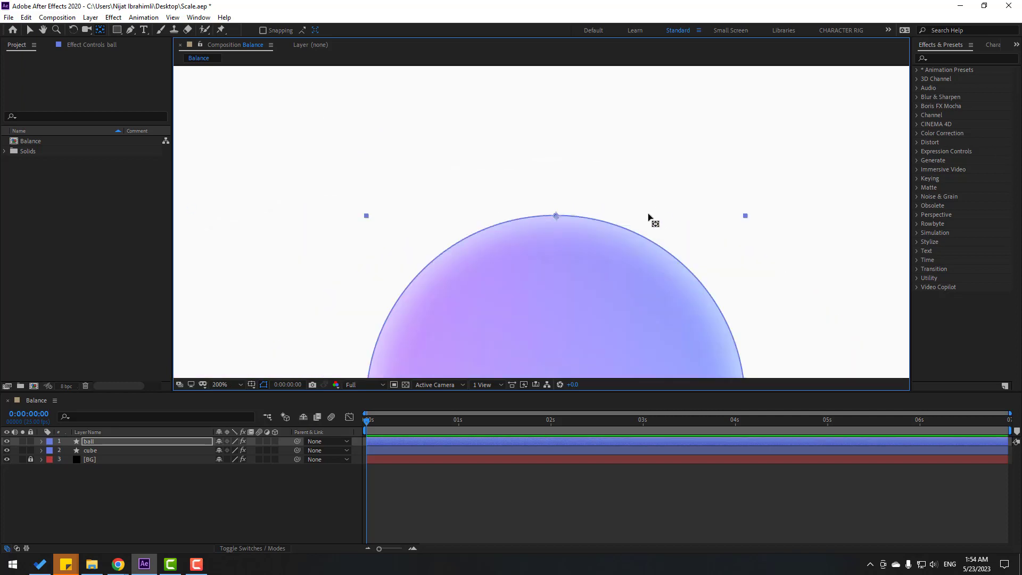
{"action": "key", "text": "comma"}
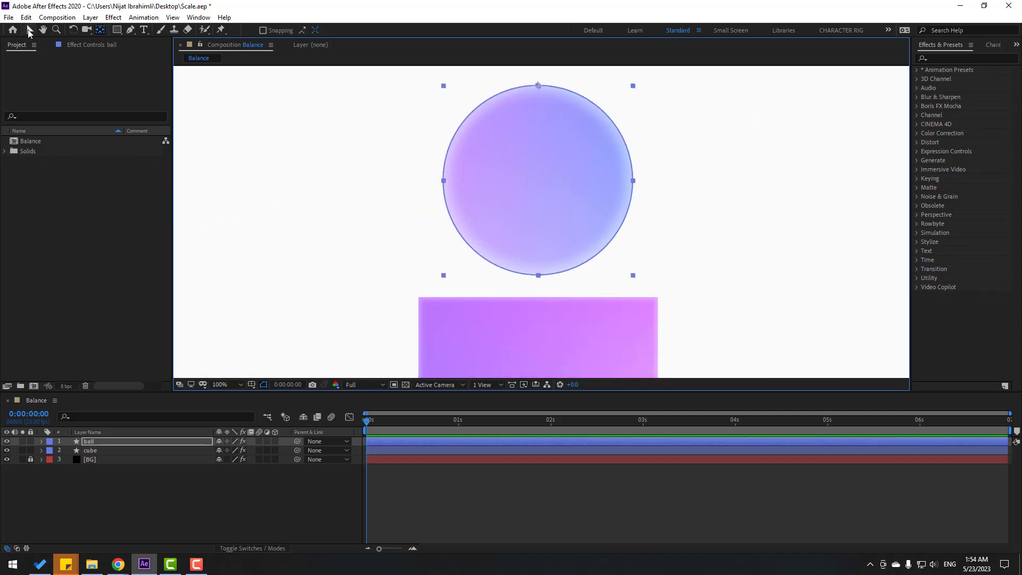
{"action": "left_click", "coordinate": [30, 30]}
{"action": "scroll", "coordinate": [542, 209], "scroll_direction": "up", "scroll_amount": 2}
{"action": "scroll", "coordinate": [547, 206], "scroll_direction": "down", "scroll_amount": 2}
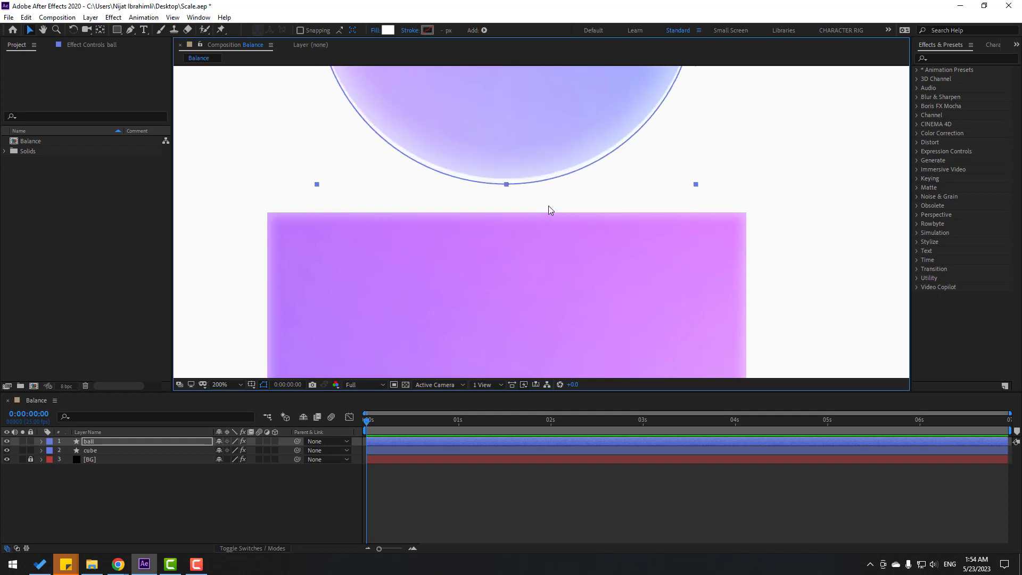
{"action": "scroll", "coordinate": [548, 206], "scroll_direction": "up", "scroll_amount": 1}
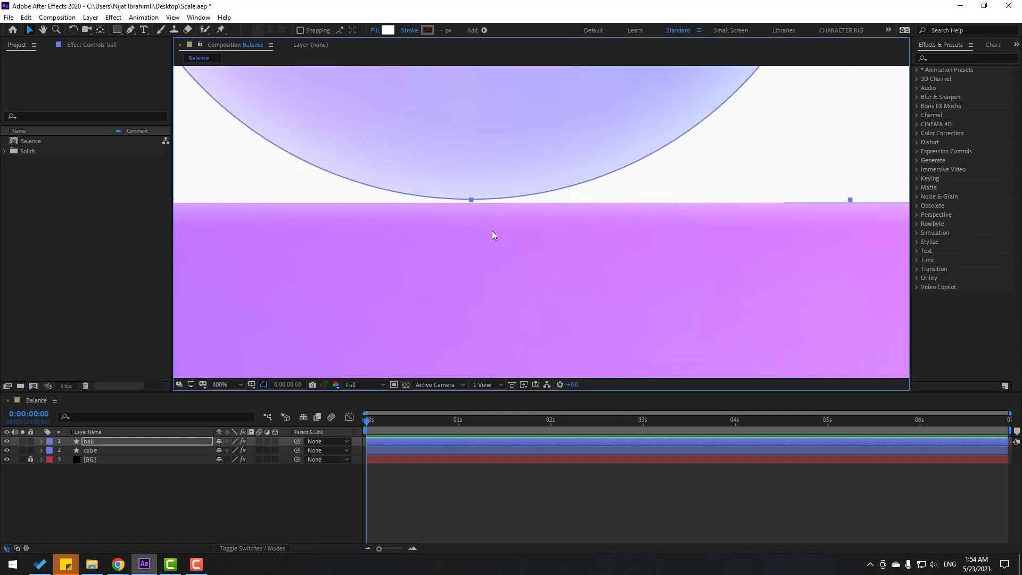
{"action": "scroll", "coordinate": [492, 231], "scroll_direction": "up", "scroll_amount": 1}
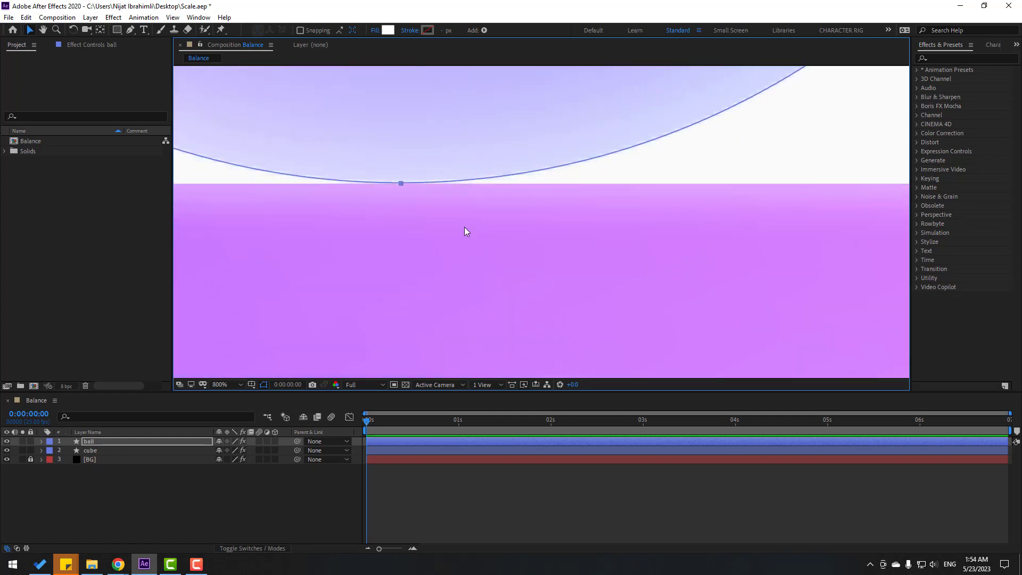
{"action": "scroll", "coordinate": [456, 283], "scroll_direction": "down", "scroll_amount": 1}
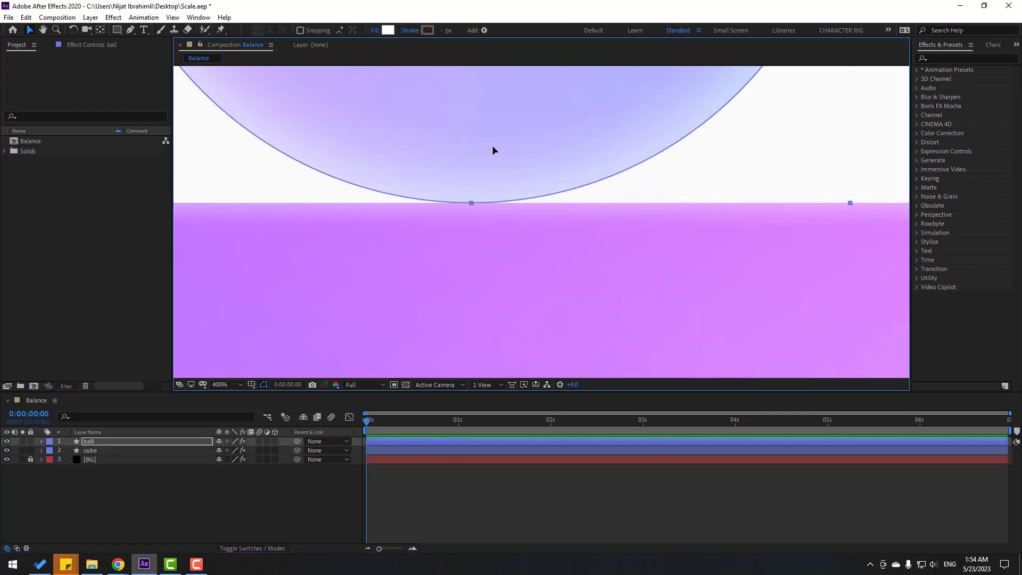
{"action": "left_click", "coordinate": [451, 490]}
{"action": "scroll", "coordinate": [422, 299], "scroll_direction": "down", "scroll_amount": 2}
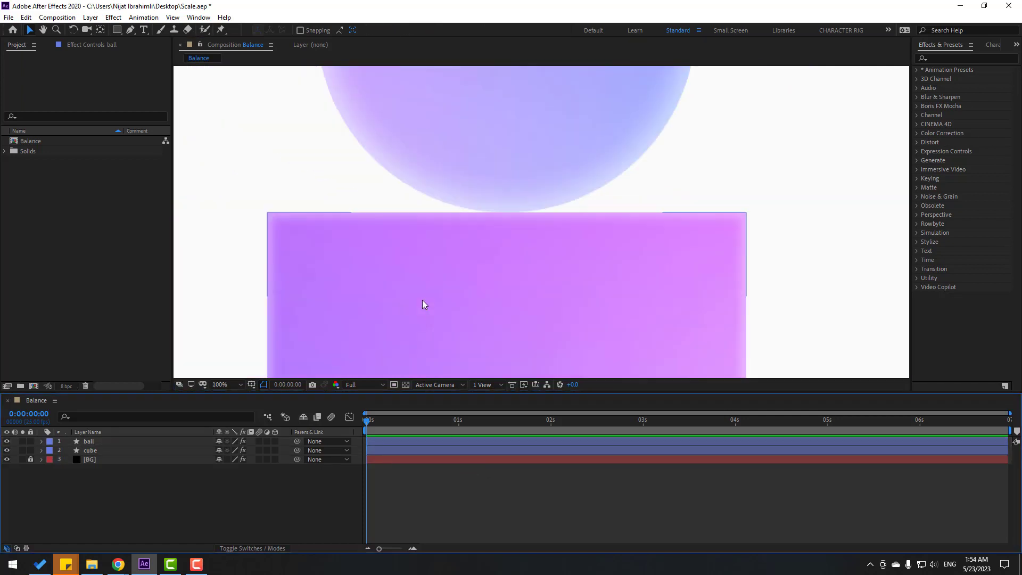
{"action": "scroll", "coordinate": [422, 299], "scroll_direction": "down", "scroll_amount": 1}
{"action": "left_click_drag", "start_coordinate": [438, 310], "coordinate": [381, 321]}
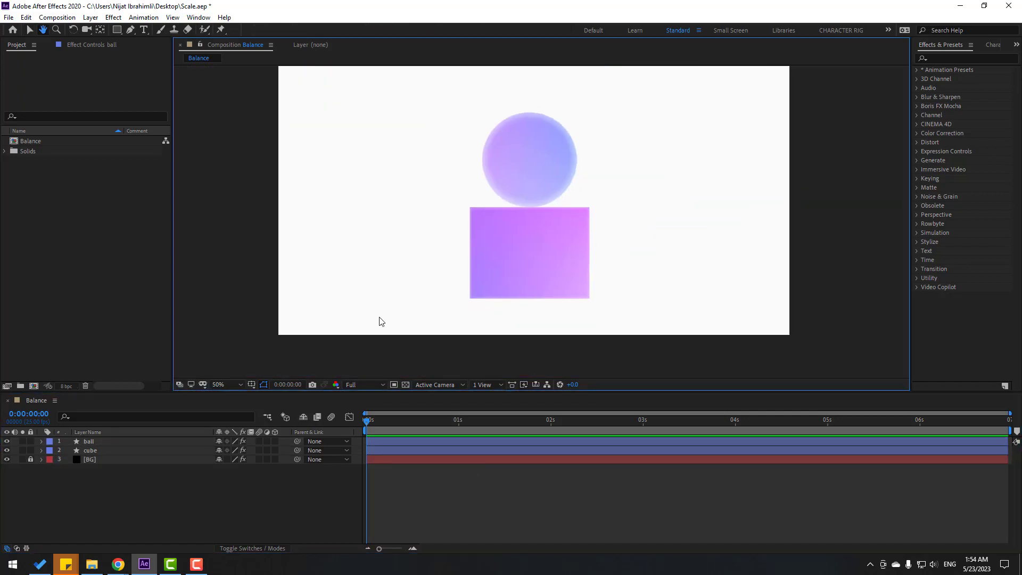
- Set starting 100% Scale keyframes on the ball and cube, then move to 1 second
{"action": "left_click", "coordinate": [97, 451]}
{"action": "left_click", "coordinate": [81, 440], "text": "ctrl"}
{"action": "key", "text": "s"}
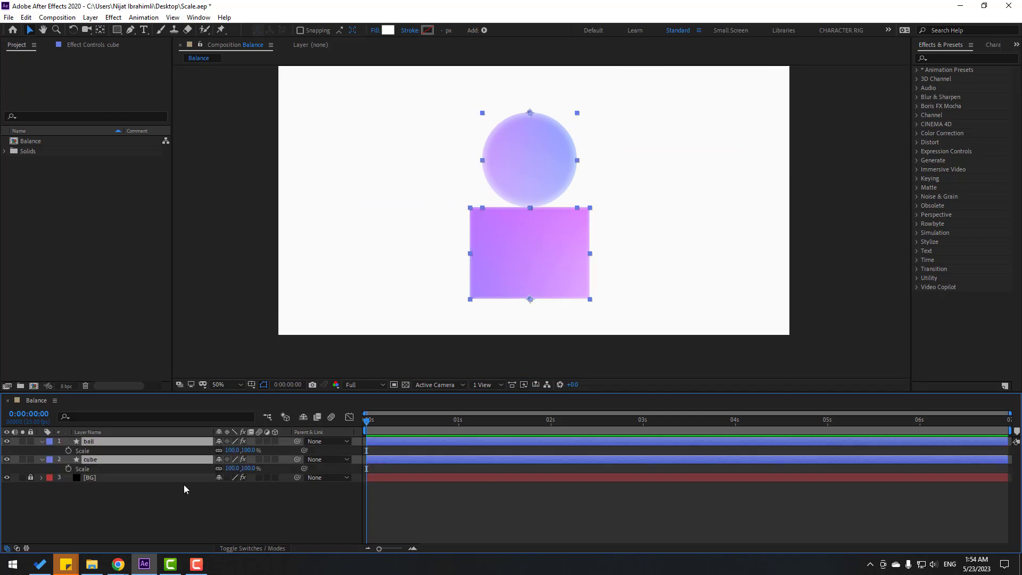
{"action": "left_click", "coordinate": [68, 450]}
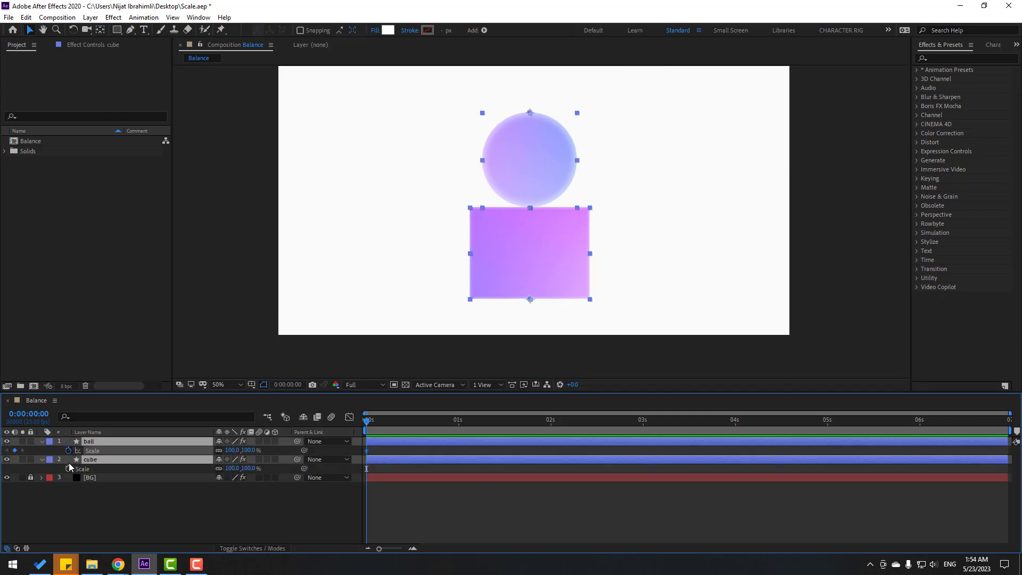
{"action": "left_click", "coordinate": [68, 469]}
{"action": "left_click_drag", "start_coordinate": [400, 426], "coordinate": [458, 425]}
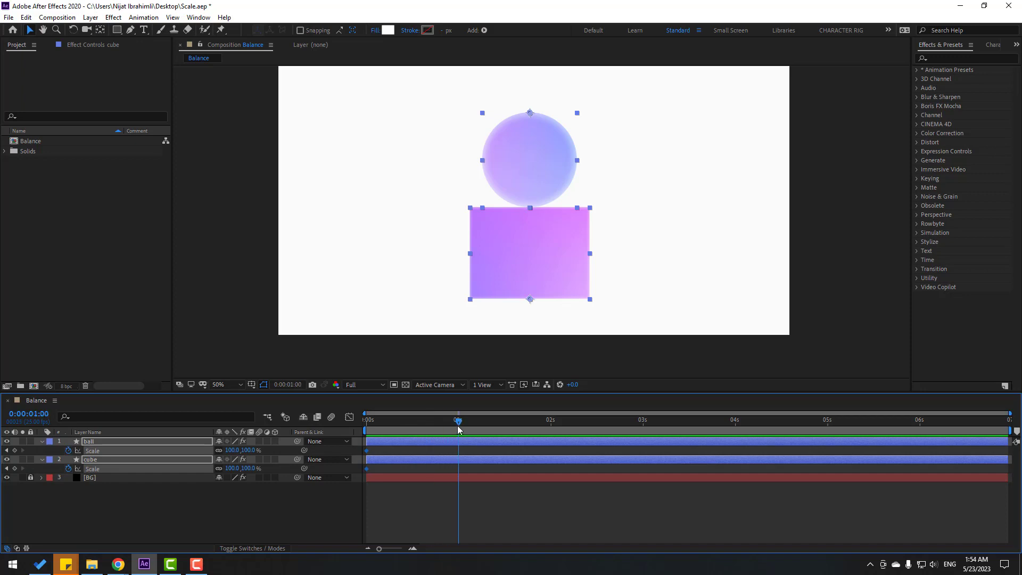
- At 1 second, scrub the ball's Scale up to 192% and the cube's down to 5%
{"action": "left_click", "coordinate": [240, 509]}
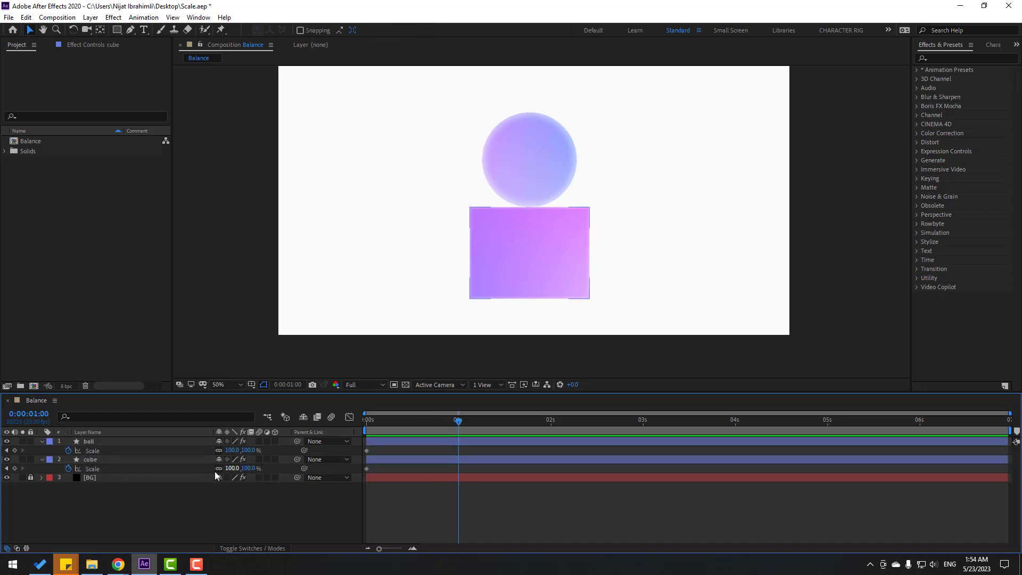
{"action": "left_click_drag", "start_coordinate": [232, 452], "coordinate": [276, 446]}
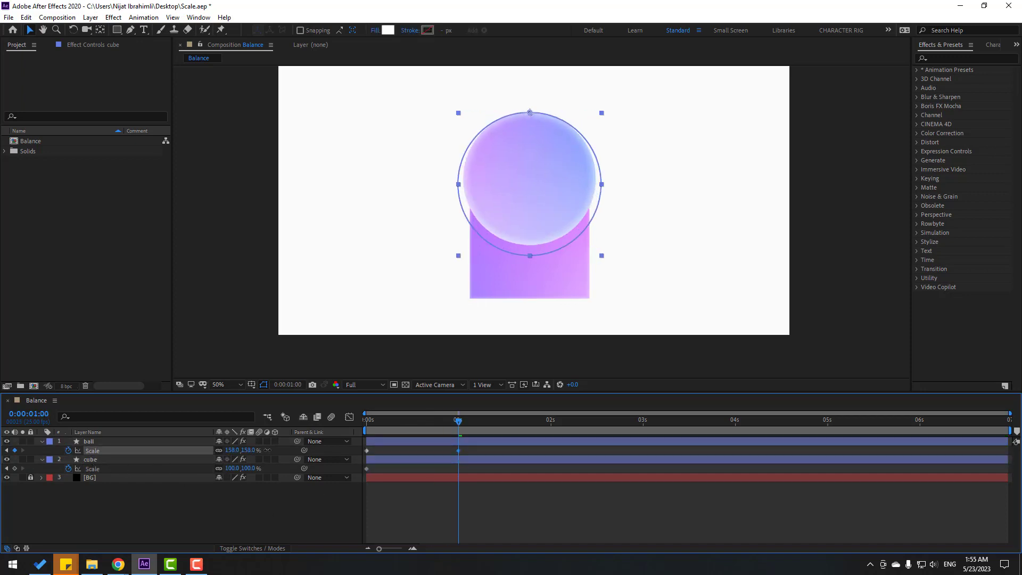
{"action": "left_click", "coordinate": [172, 523]}
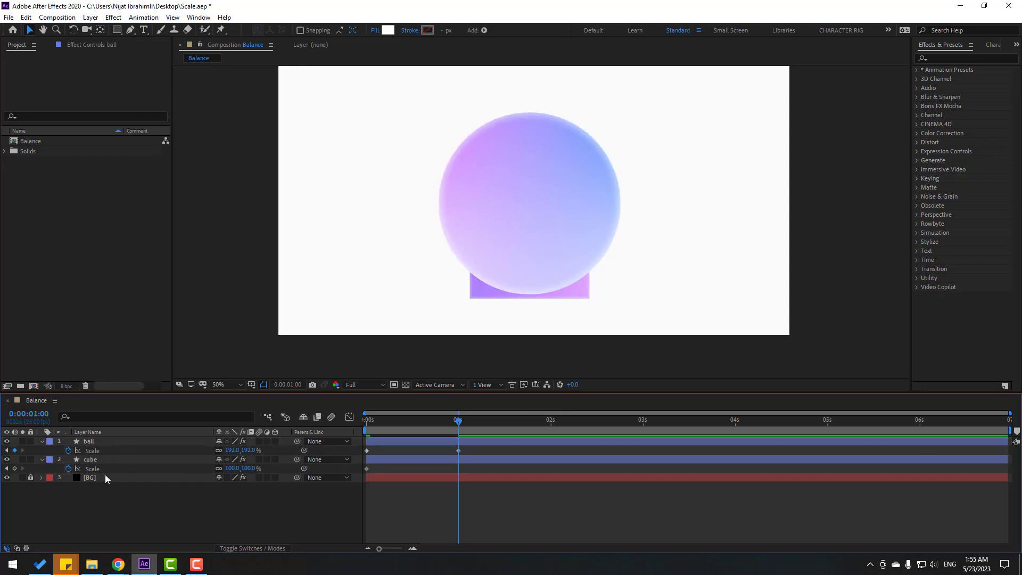
{"action": "left_click_drag", "start_coordinate": [236, 471], "coordinate": [191, 469]}
{"action": "scroll", "coordinate": [519, 279], "scroll_direction": "up", "scroll_amount": 3}
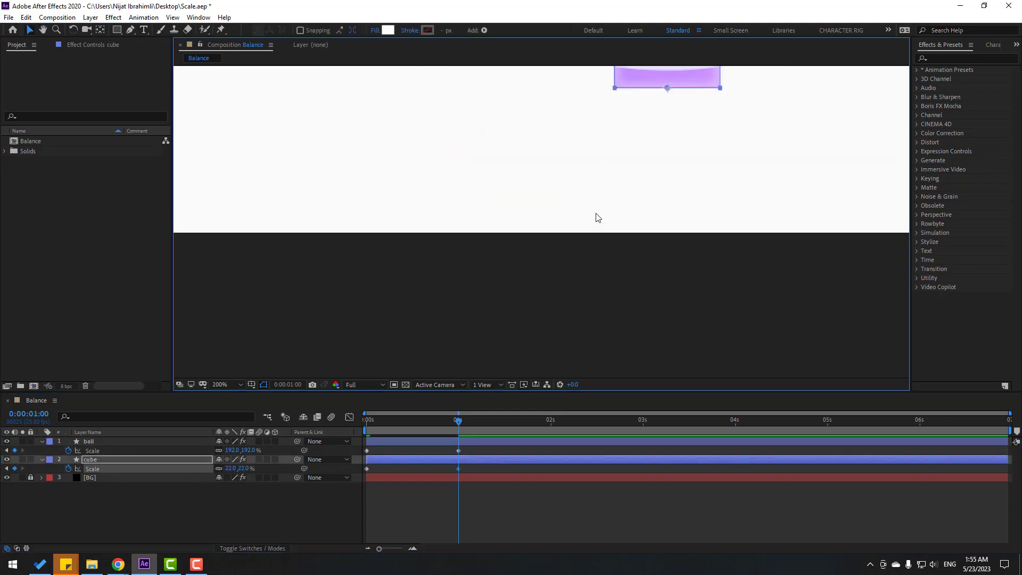
{"action": "scroll", "coordinate": [577, 258], "scroll_direction": "up", "scroll_amount": 2}
{"action": "left_click", "coordinate": [227, 468]}
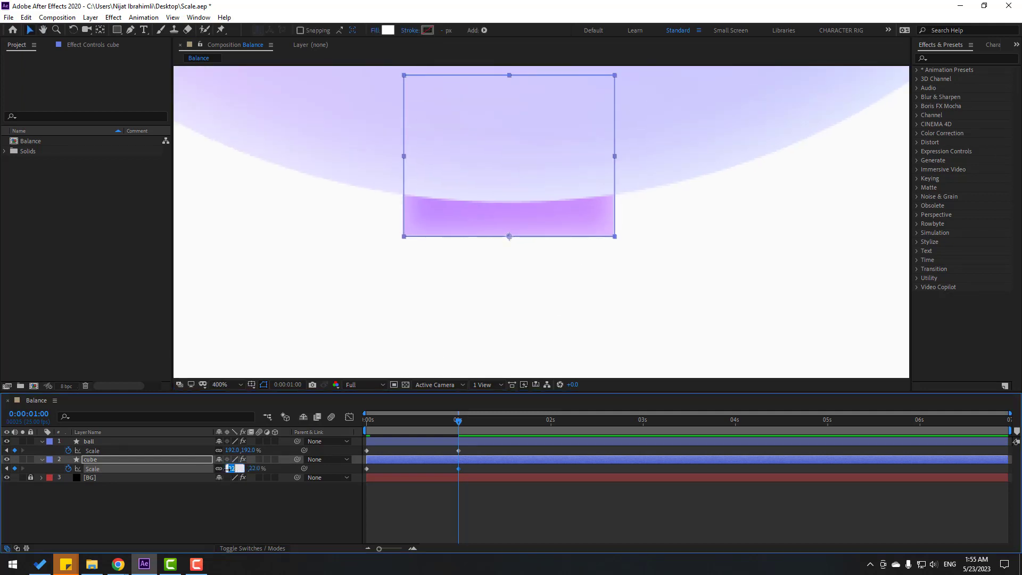
{"action": "type", "text": "10"}
{"action": "key", "text": "Return"}
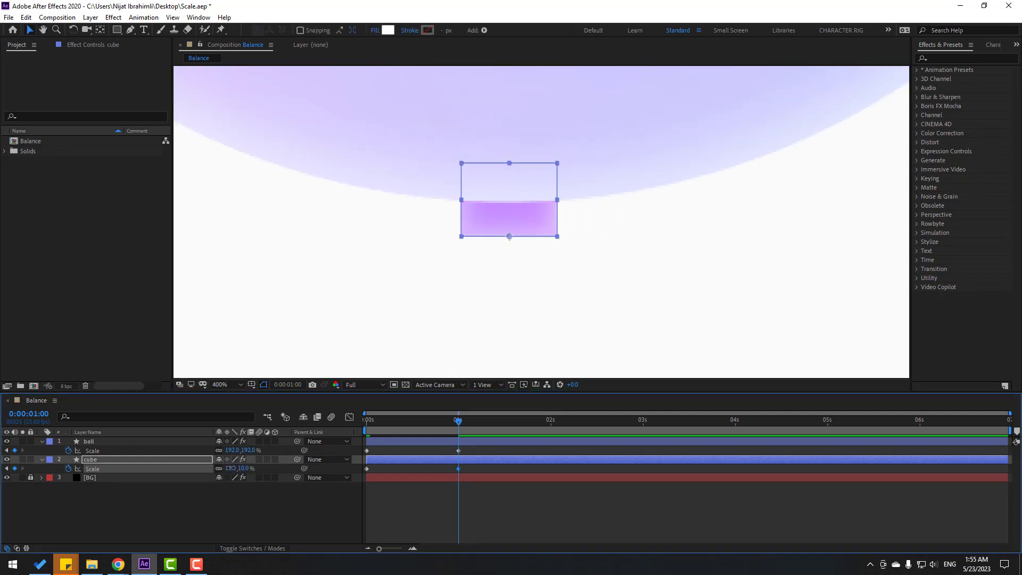
{"action": "left_click_drag", "start_coordinate": [230, 468], "coordinate": [229, 474]}
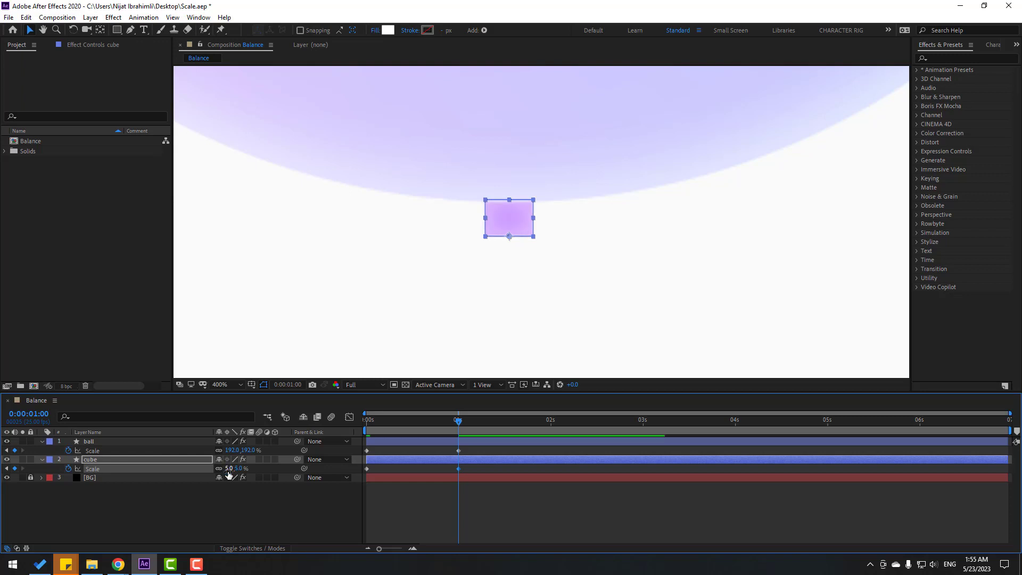
{"action": "left_click", "coordinate": [228, 520]}
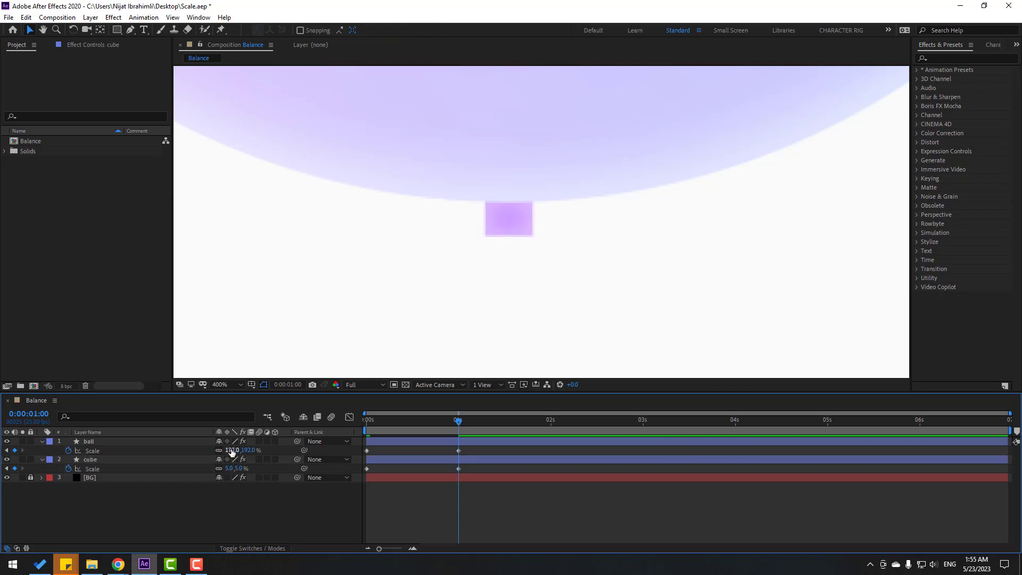
- Refine the 1-second values to ball 150% and cube 48%, then select all scale keyframes
{"action": "left_click_drag", "start_coordinate": [229, 450], "coordinate": [234, 460]}
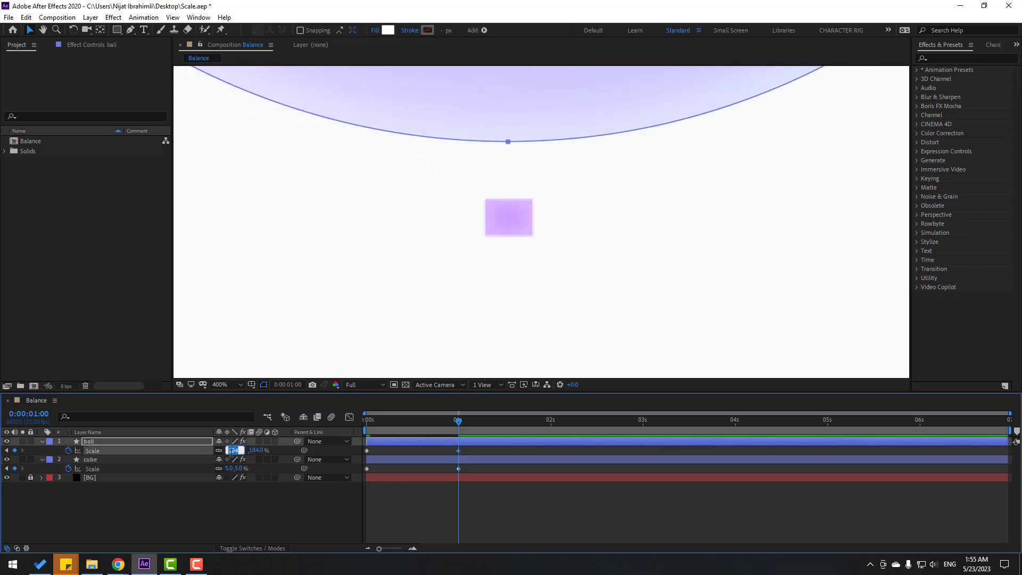
{"action": "type", "text": "50"}
{"action": "key", "text": "Return"}
{"action": "scroll", "coordinate": [607, 199], "scroll_direction": "down", "scroll_amount": 3}
{"action": "scroll", "coordinate": [607, 199], "scroll_direction": "down", "scroll_amount": 1}
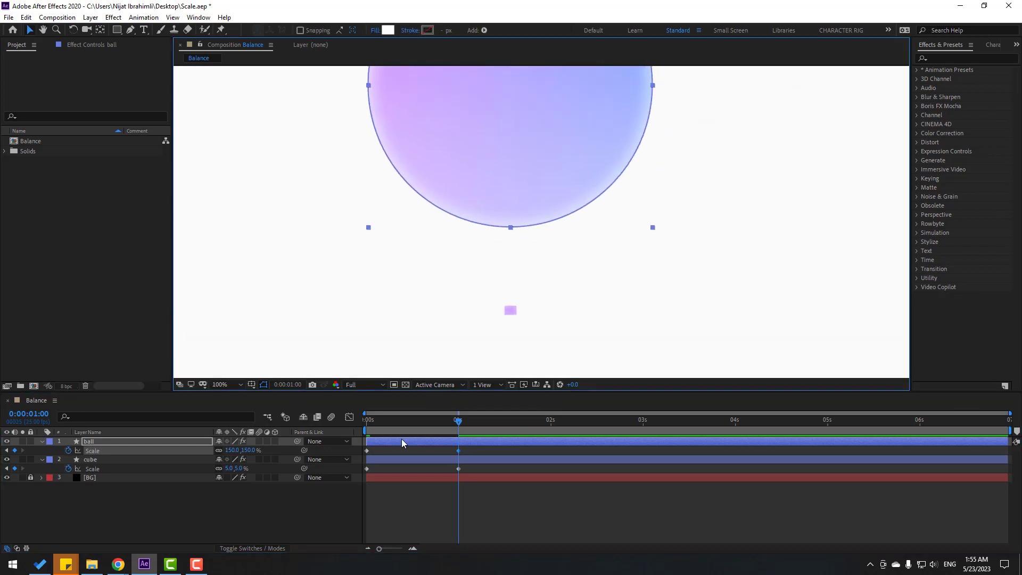
{"action": "mouse_move", "coordinate": [230, 468]}
{"action": "left_mouse_down"}
{"action": "mouse_move", "coordinate": [247, 467]}
{"action": "mouse_move", "coordinate": [246, 475]}
{"action": "left_mouse_up"}
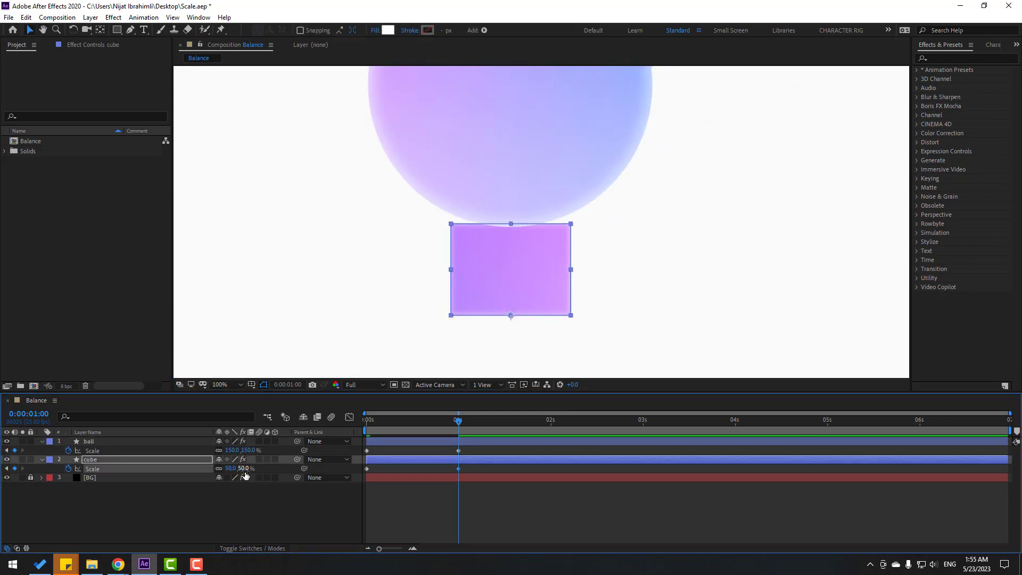
{"action": "scroll", "coordinate": [556, 230], "scroll_direction": "up", "scroll_amount": 4}
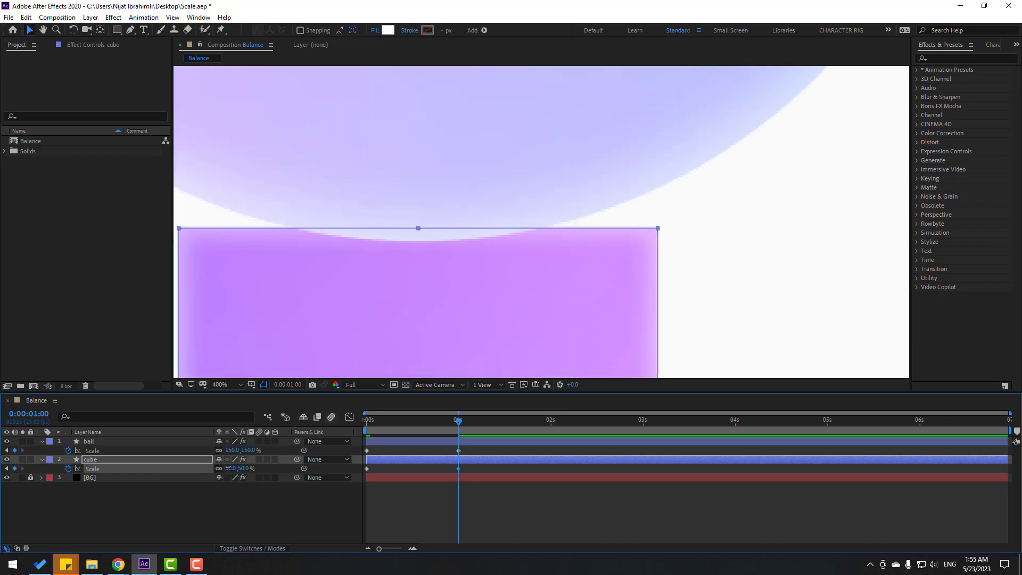
{"action": "left_click_drag", "start_coordinate": [226, 468], "coordinate": [226, 467]}
{"action": "scroll", "coordinate": [522, 287], "scroll_direction": "down", "scroll_amount": 6}
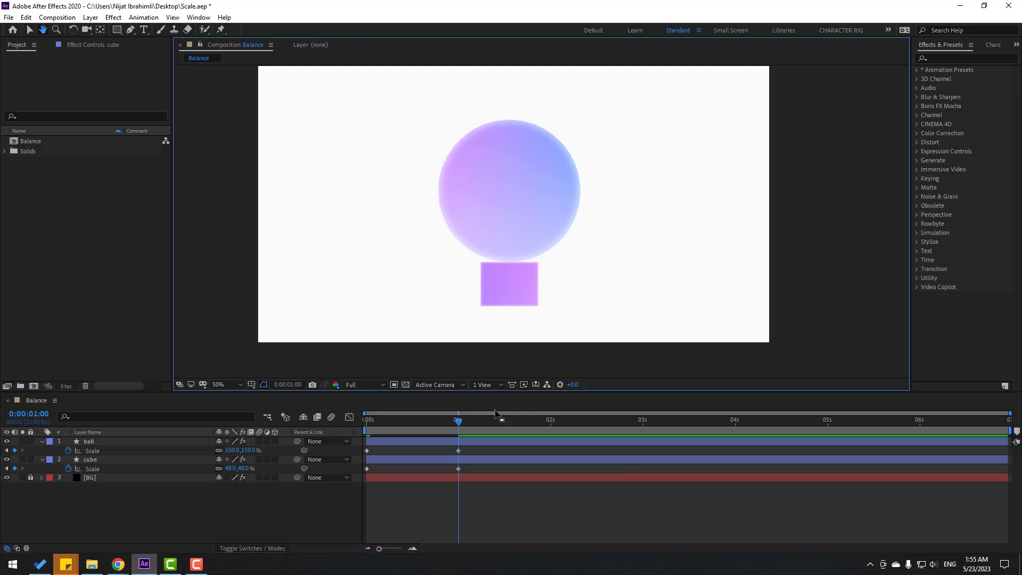
{"action": "left_click_drag", "start_coordinate": [468, 421], "coordinate": [414, 428]}
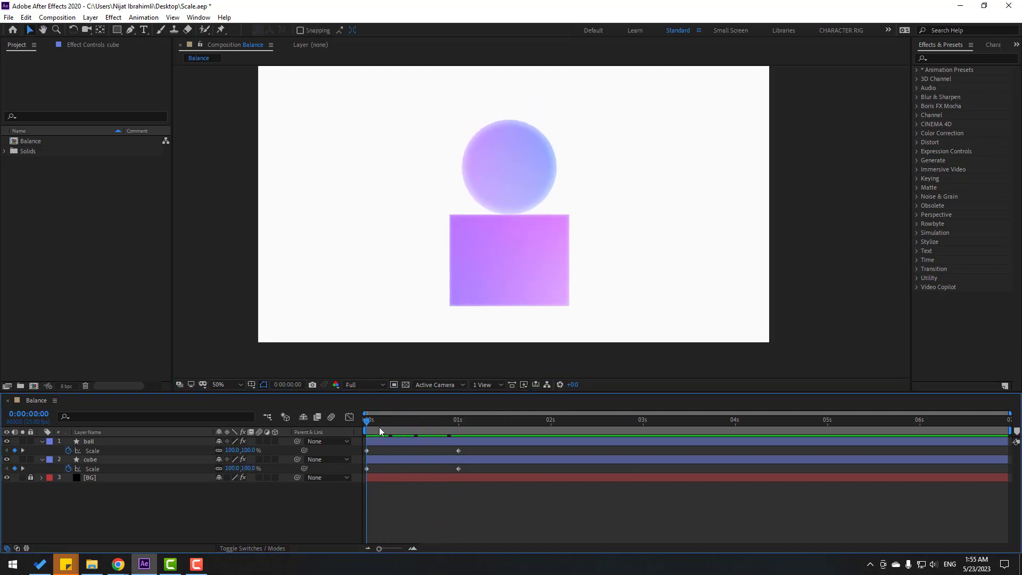
{"action": "left_click_drag", "start_coordinate": [473, 447], "coordinate": [356, 477]}
- Apply Keyframe Assistant > Easy Ease to the selected Scale keyframes
{"action": "right_click", "coordinate": [366, 468]}
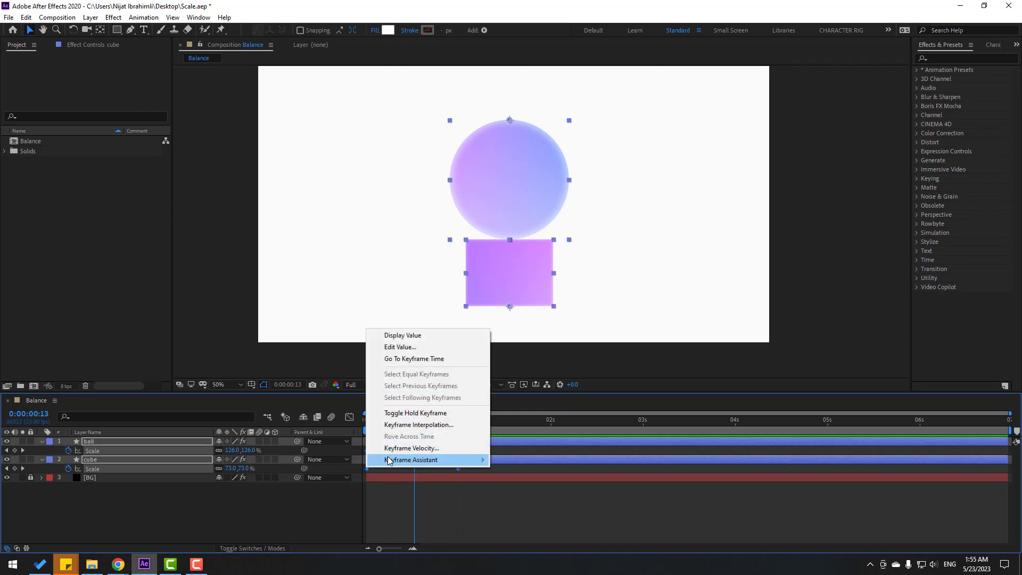
{"action": "mouse_move", "coordinate": [426, 460]}
{"action": "left_click", "coordinate": [525, 495]}
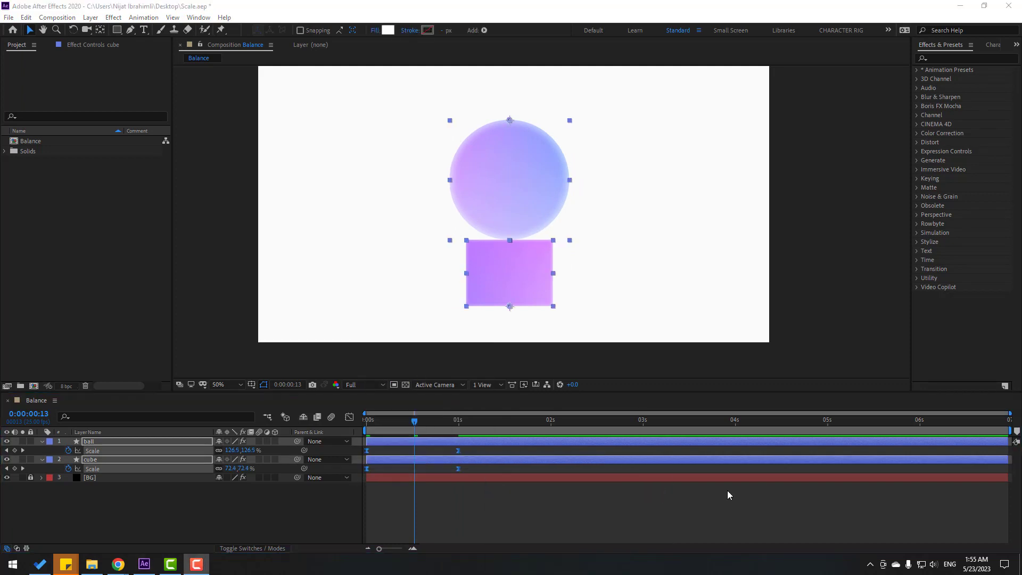
- In the speed graph, widen the cube keyframes' influence so the curve peaks sharply, then preview
{"action": "left_click", "coordinate": [349, 416]}
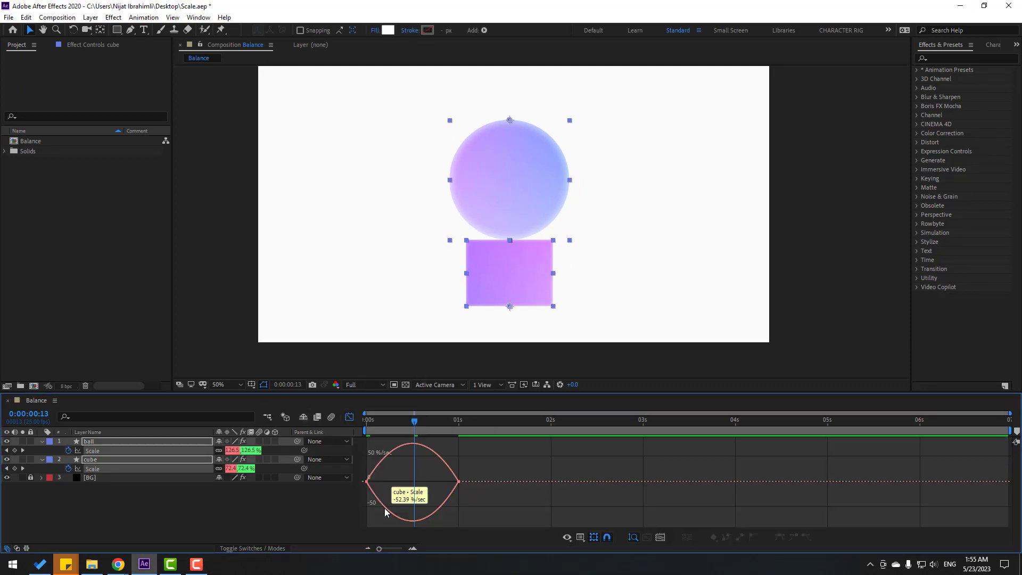
{"action": "left_click", "coordinate": [377, 495]}
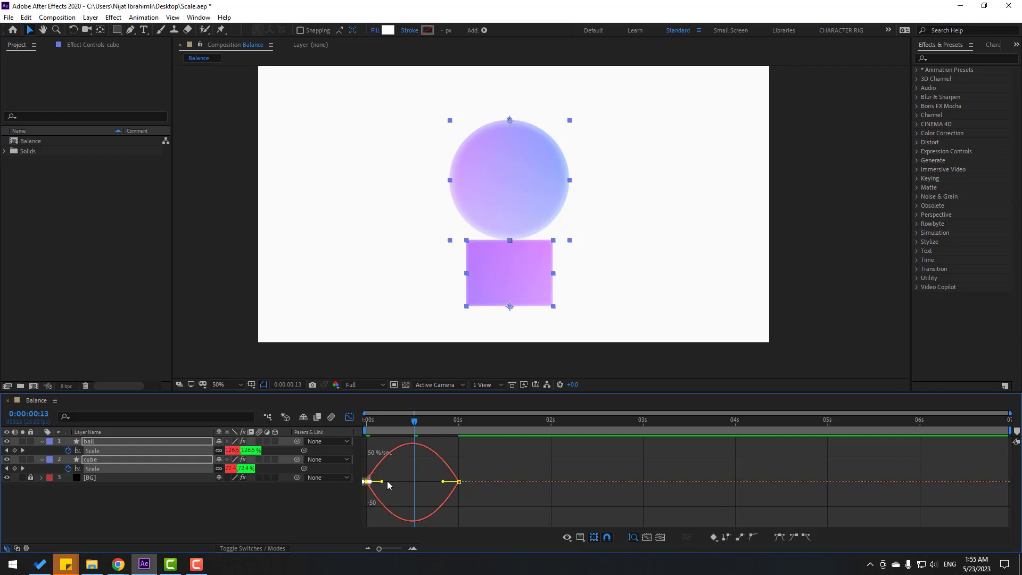
{"action": "left_click_drag", "start_coordinate": [388, 482], "coordinate": [402, 480]}
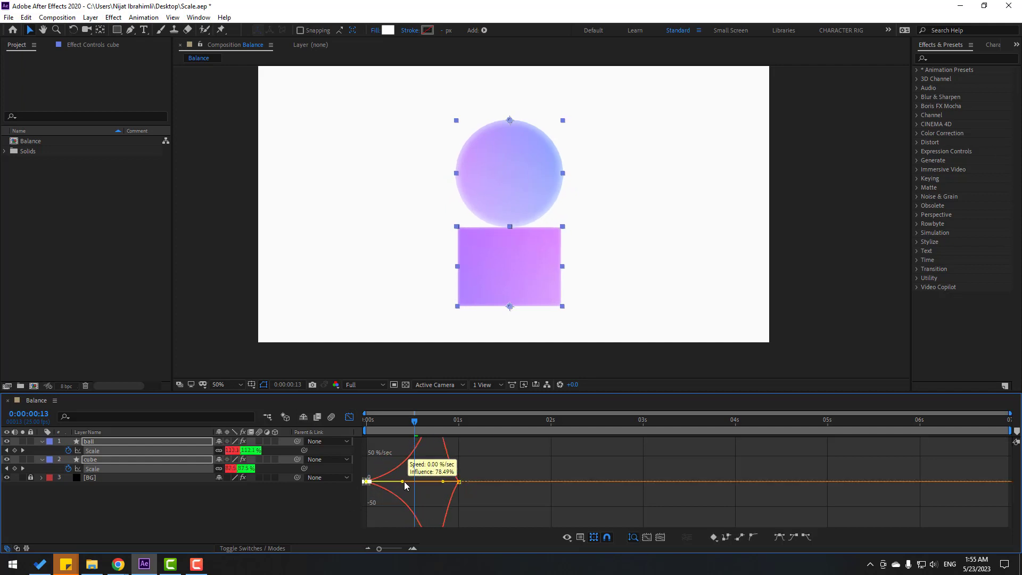
{"action": "key", "text": "space"}
{"action": "left_click", "coordinate": [401, 423]}
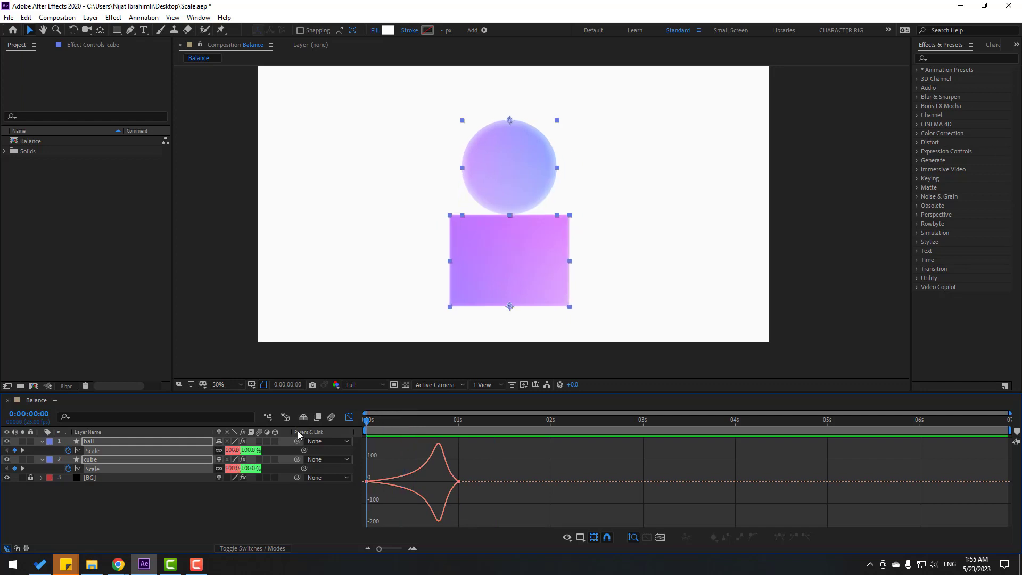
- Preview the animation, scrub to 1 second, and switch the Graph Editor off
{"action": "key", "text": "space"}
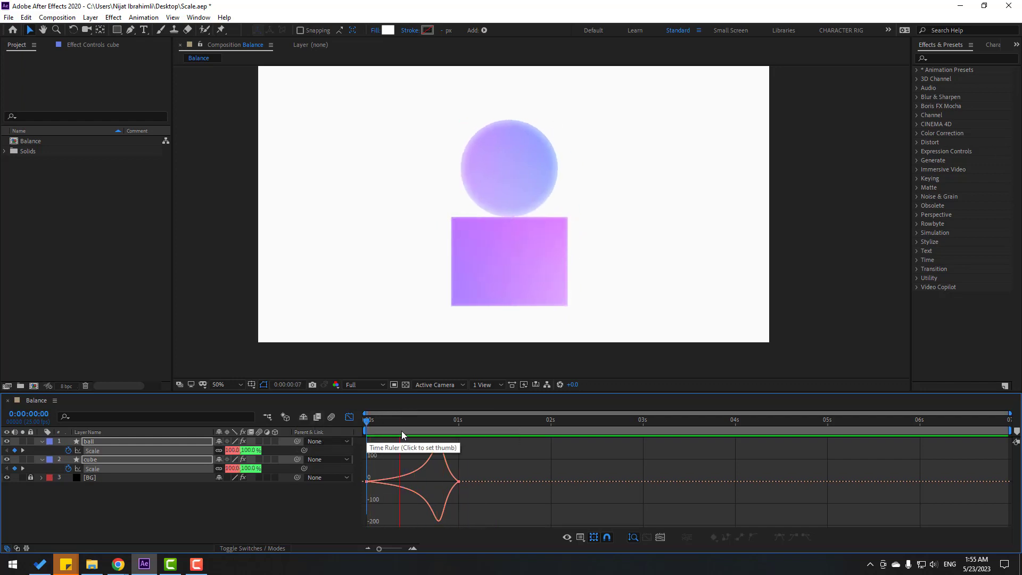
{"action": "left_click_drag", "start_coordinate": [402, 430], "coordinate": [461, 423]}
{"action": "left_click", "coordinate": [350, 416]}
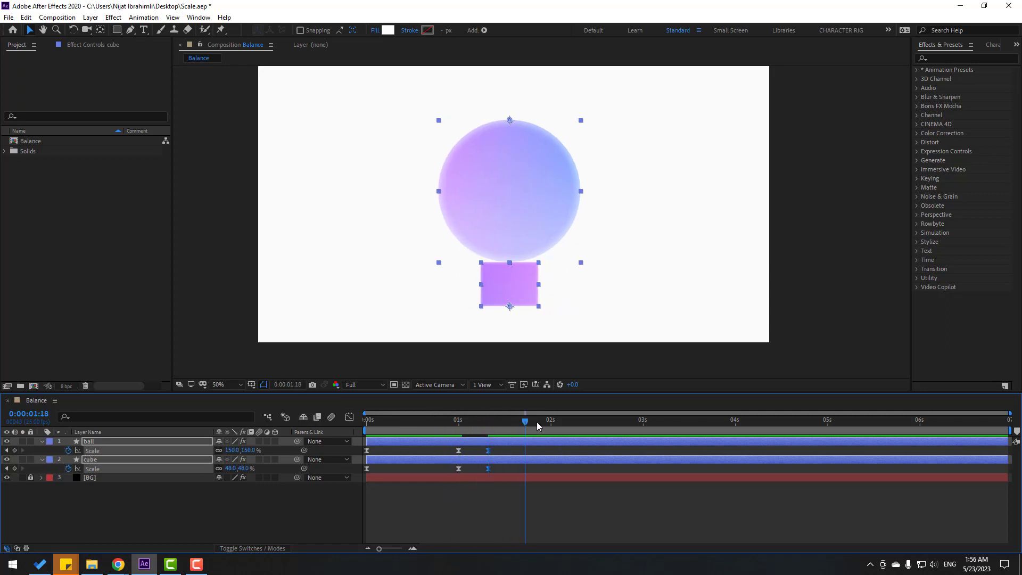
- At 2:04, scrub the cube's Scale to 144% and the ball's to 58%, then scrub to check
{"action": "left_click", "coordinate": [195, 498]}
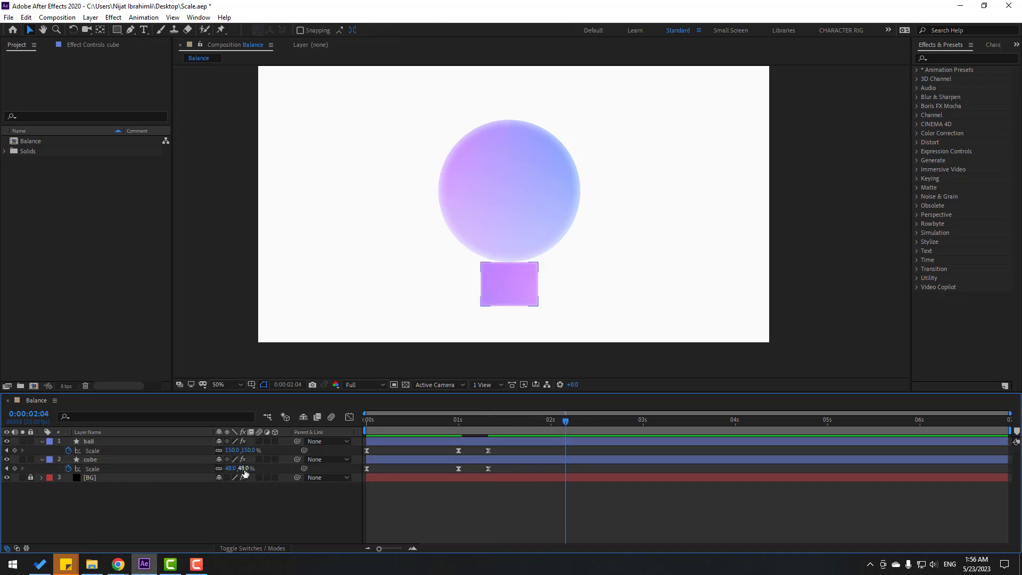
{"action": "left_click_drag", "start_coordinate": [231, 471], "coordinate": [259, 472]}
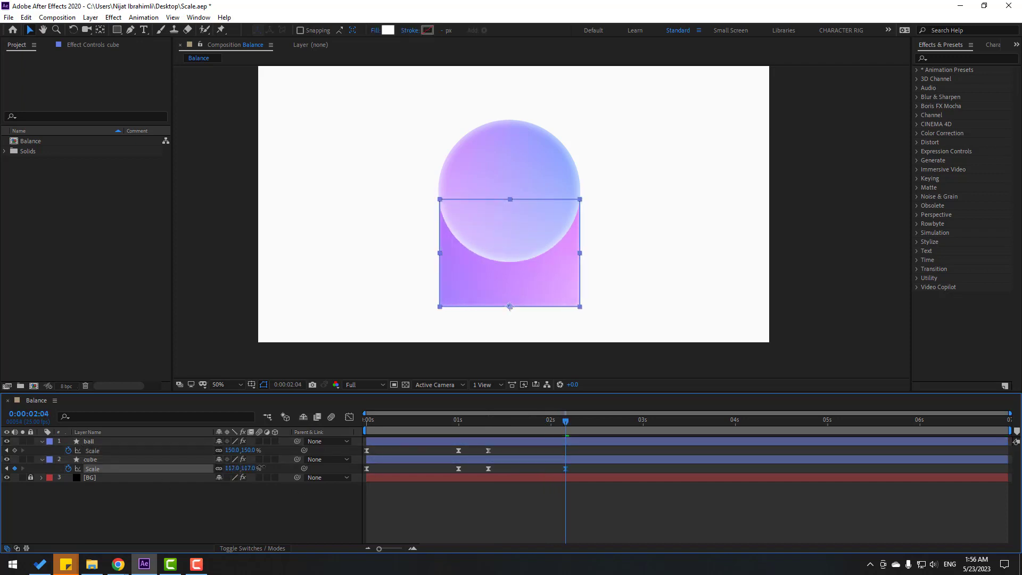
{"action": "left_click_drag", "start_coordinate": [230, 467], "coordinate": [246, 468]}
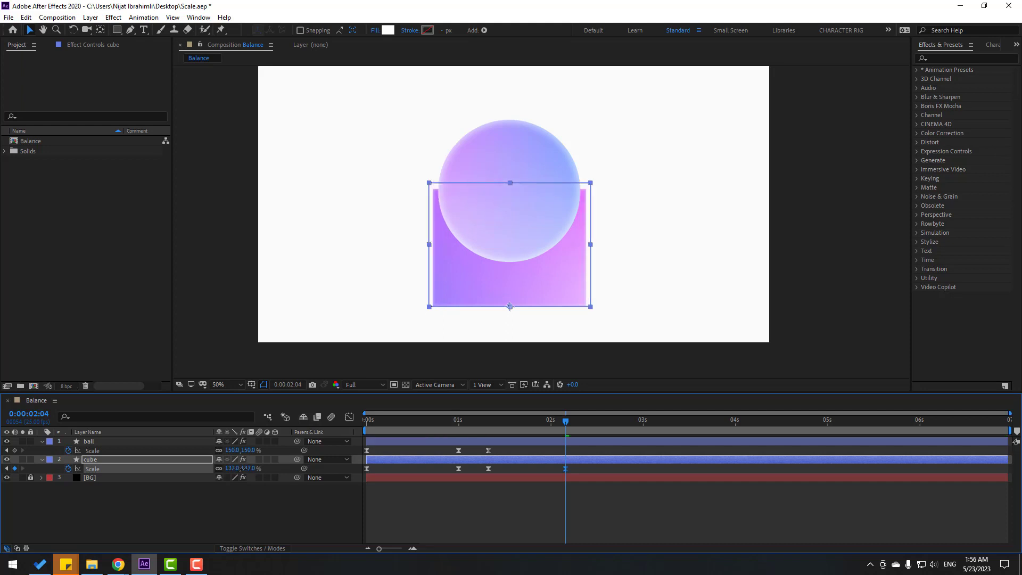
{"action": "left_click", "coordinate": [215, 493]}
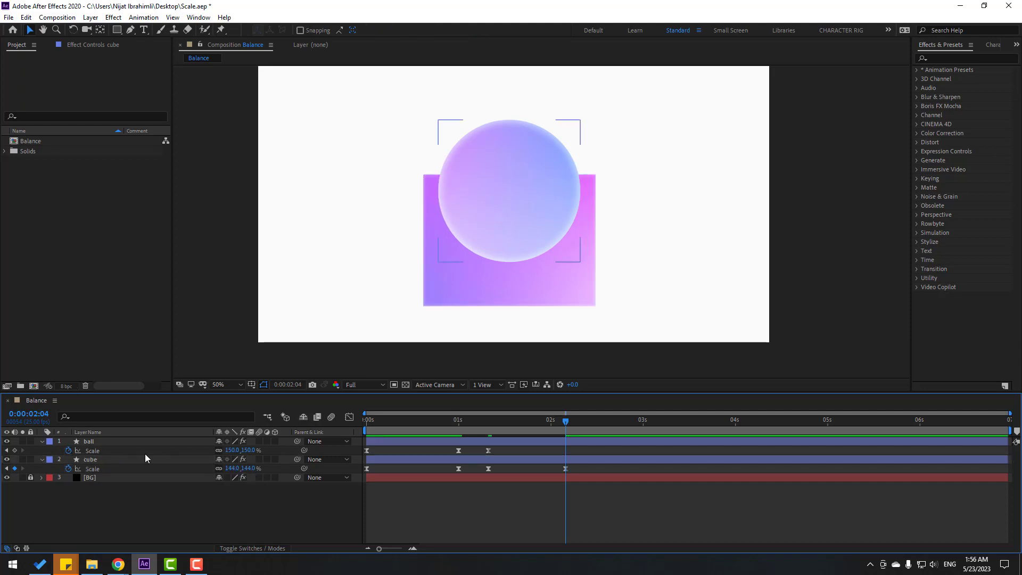
{"action": "left_click_drag", "start_coordinate": [233, 450], "coordinate": [177, 445]}
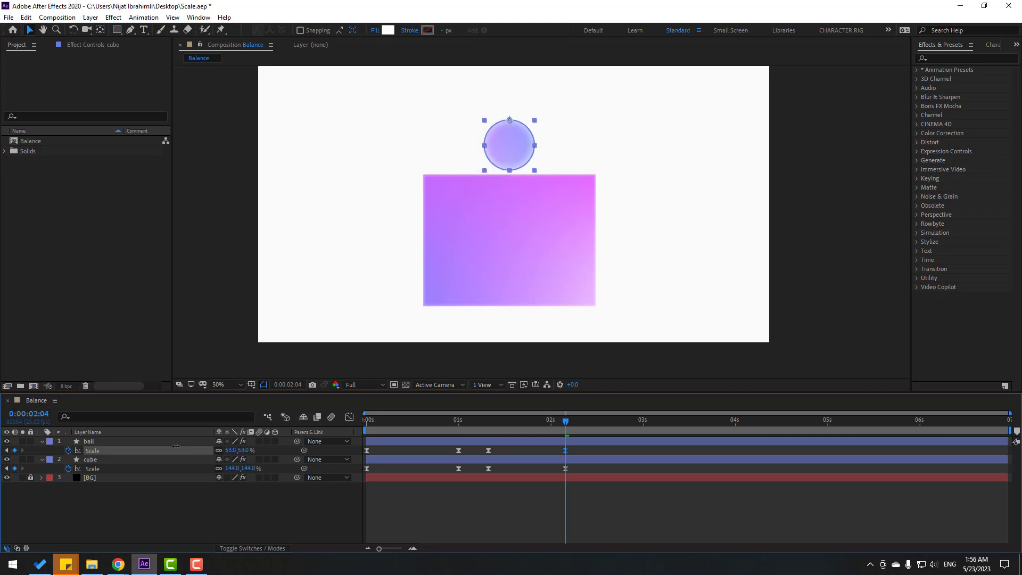
{"action": "left_click", "coordinate": [155, 441]}
{"action": "left_click", "coordinate": [454, 532]}
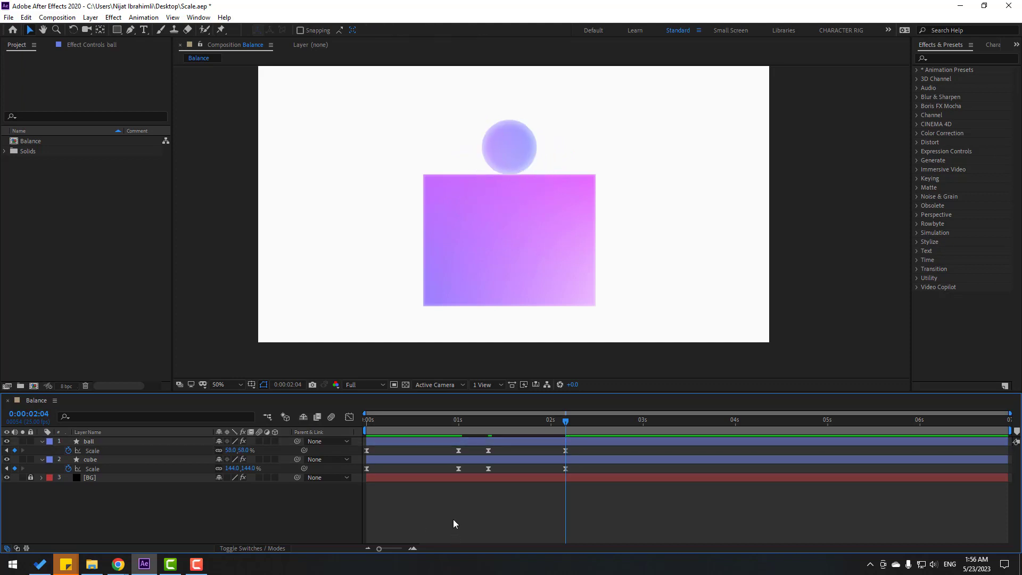
{"action": "mouse_move", "coordinate": [406, 417]}
{"action": "left_mouse_down"}
{"action": "mouse_move", "coordinate": [543, 426]}
{"action": "mouse_move", "coordinate": [479, 485]}
{"action": "left_mouse_up"}
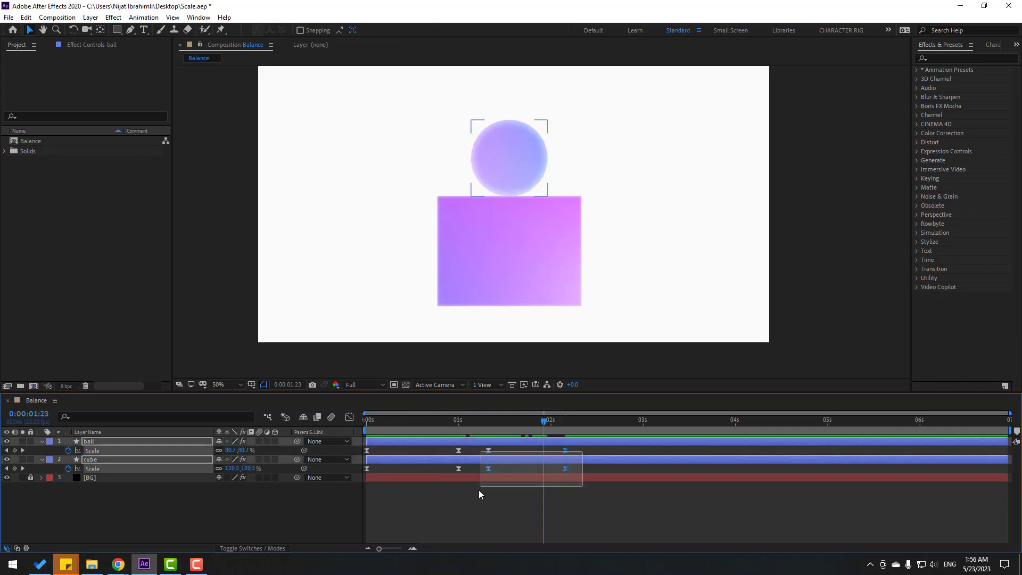
- Drag the 2:04 keyframes' influence handles in the speed graph for a sharp peak, then preview
{"action": "left_click", "coordinate": [349, 417]}
{"action": "key", "text": "equal"}
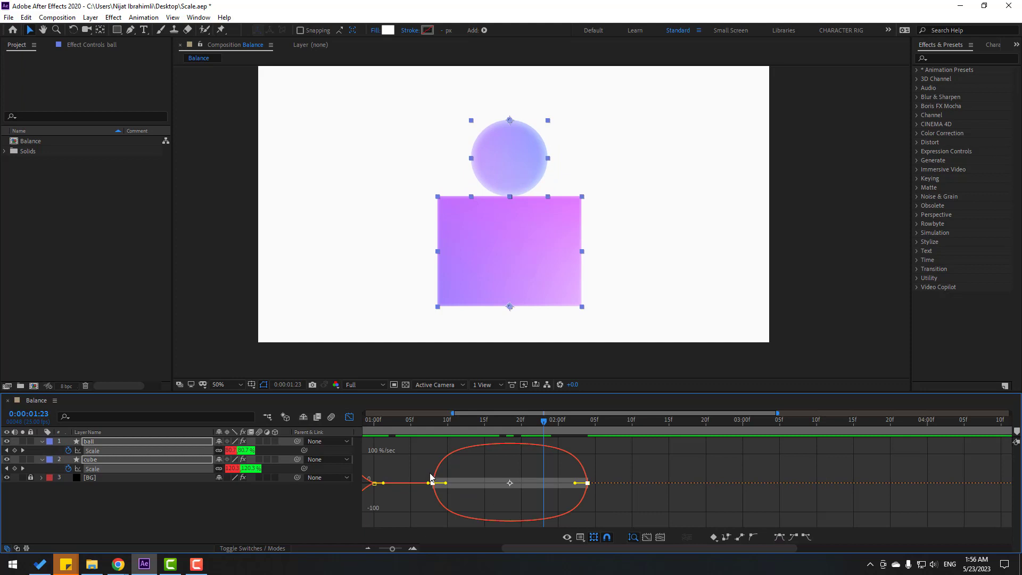
{"action": "mouse_move", "coordinate": [623, 469]}
{"action": "left_mouse_down"}
{"action": "mouse_move", "coordinate": [563, 500]}
{"action": "mouse_move", "coordinate": [563, 486]}
{"action": "mouse_move", "coordinate": [516, 485]}
{"action": "left_mouse_up"}
{"action": "mouse_move", "coordinate": [445, 482]}
{"action": "left_mouse_down"}
{"action": "mouse_move", "coordinate": [436, 485]}
{"action": "mouse_move", "coordinate": [462, 483]}
{"action": "left_mouse_up"}
{"action": "key", "text": "minus"}
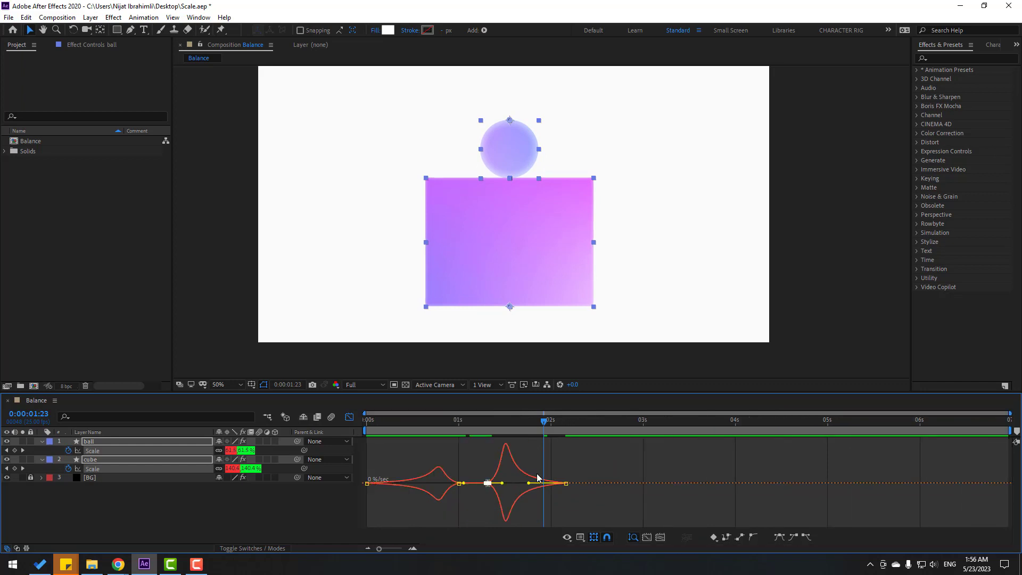
{"action": "key", "text": "space"}
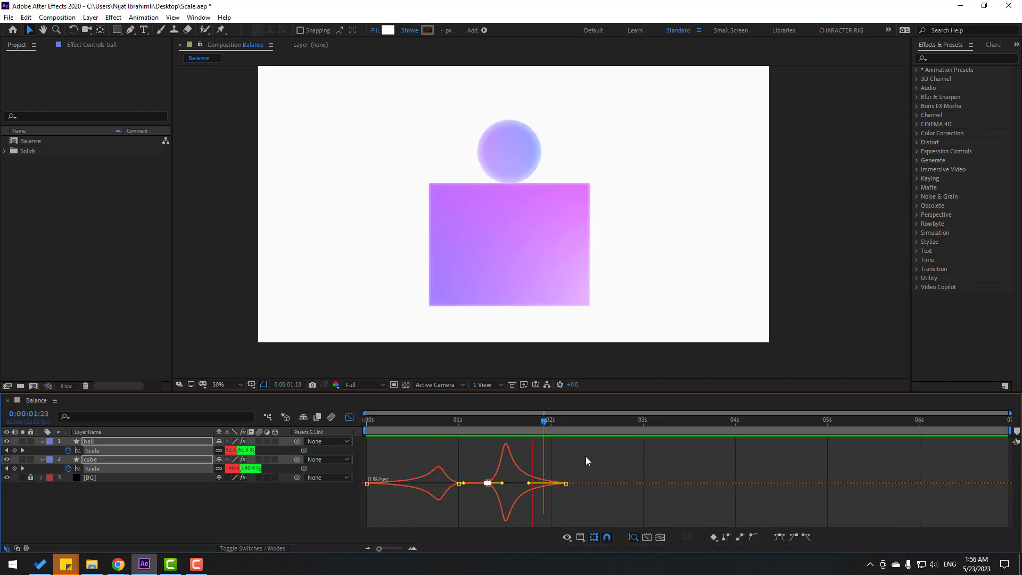
{"action": "key", "text": "space"}
{"action": "left_click", "coordinate": [354, 418]}
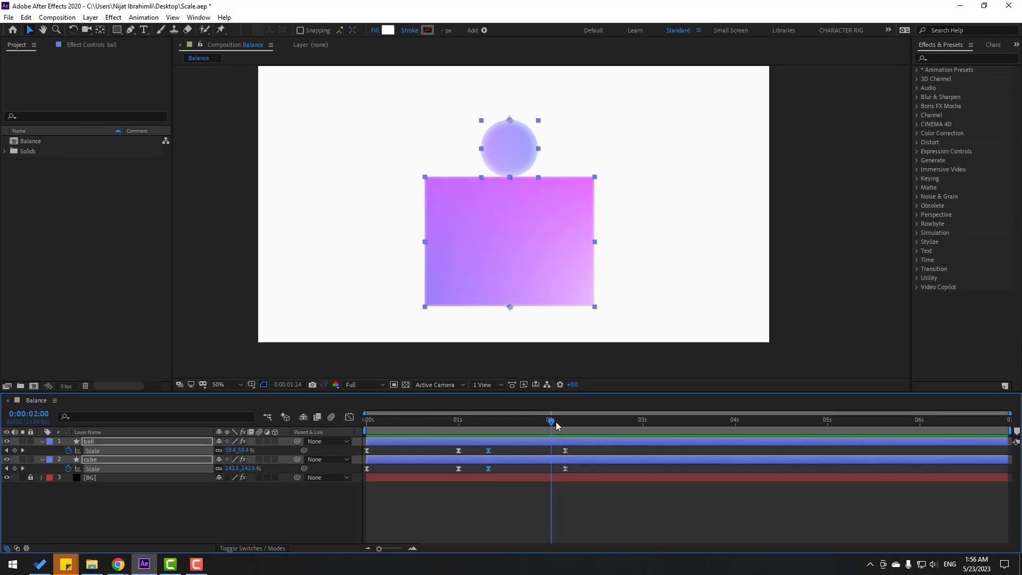
- At 0:00:03:05, scrub the ball's Scale to 179% and set the cube's Scale to 18%
{"action": "left_click_drag", "start_coordinate": [559, 422], "coordinate": [579, 422]}
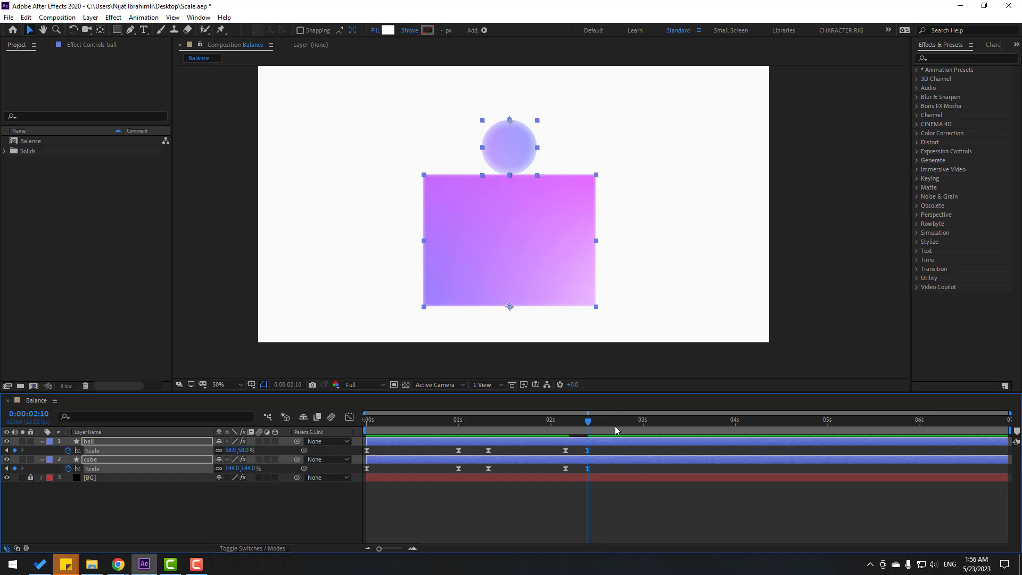
{"action": "left_click", "coordinate": [225, 513]}
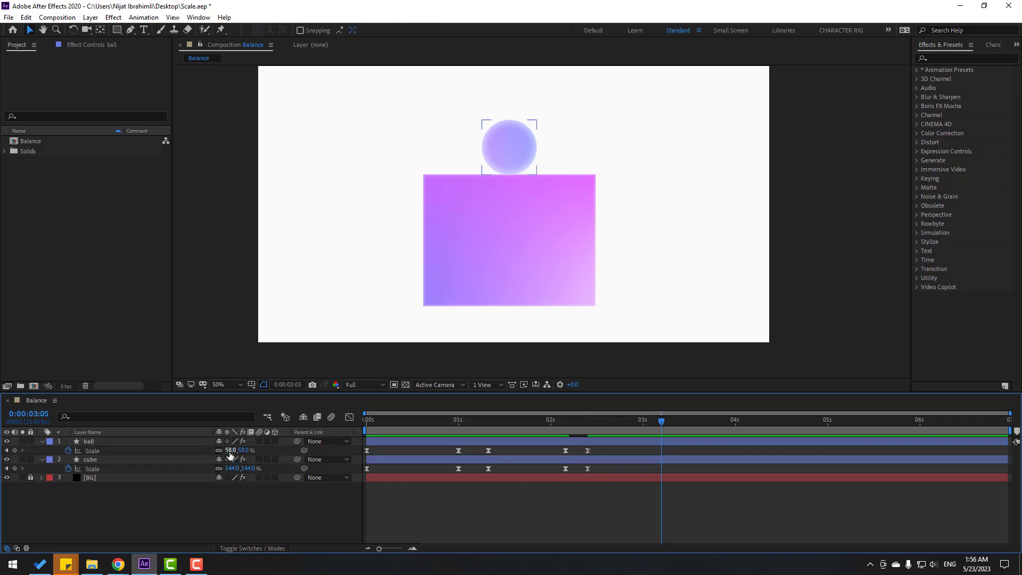
{"action": "left_click_drag", "start_coordinate": [230, 452], "coordinate": [285, 444]}
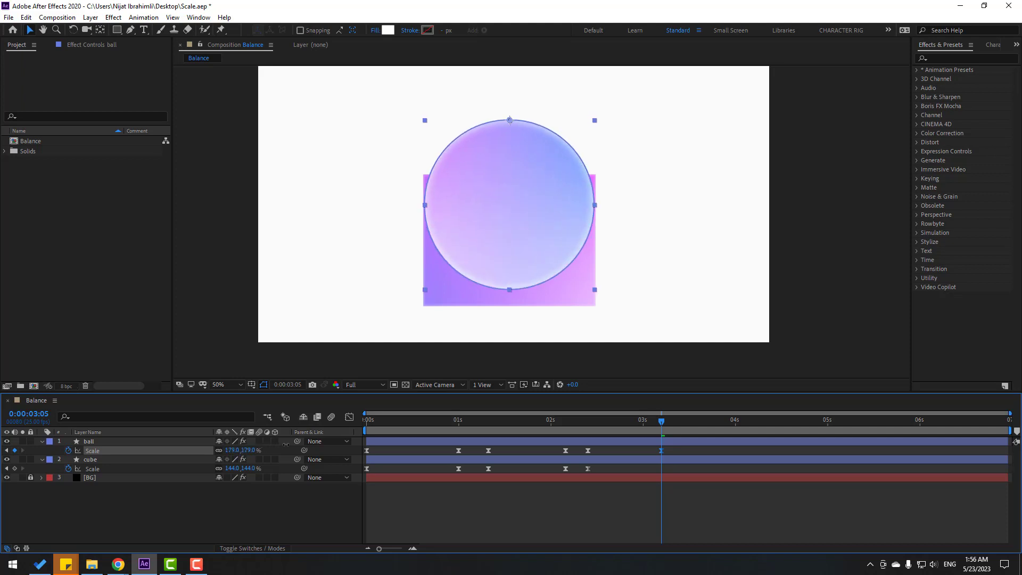
{"action": "left_click", "coordinate": [208, 508]}
{"action": "left_click_drag", "start_coordinate": [232, 468], "coordinate": [173, 478]}
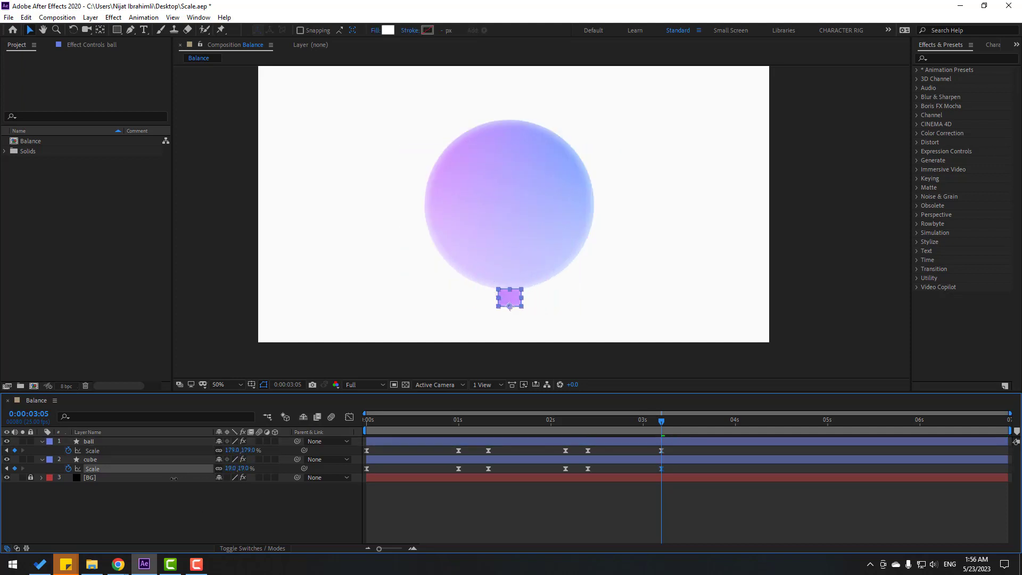
{"action": "left_click", "coordinate": [498, 303]}
{"action": "scroll", "coordinate": [559, 293], "scroll_direction": "up", "scroll_amount": 4}
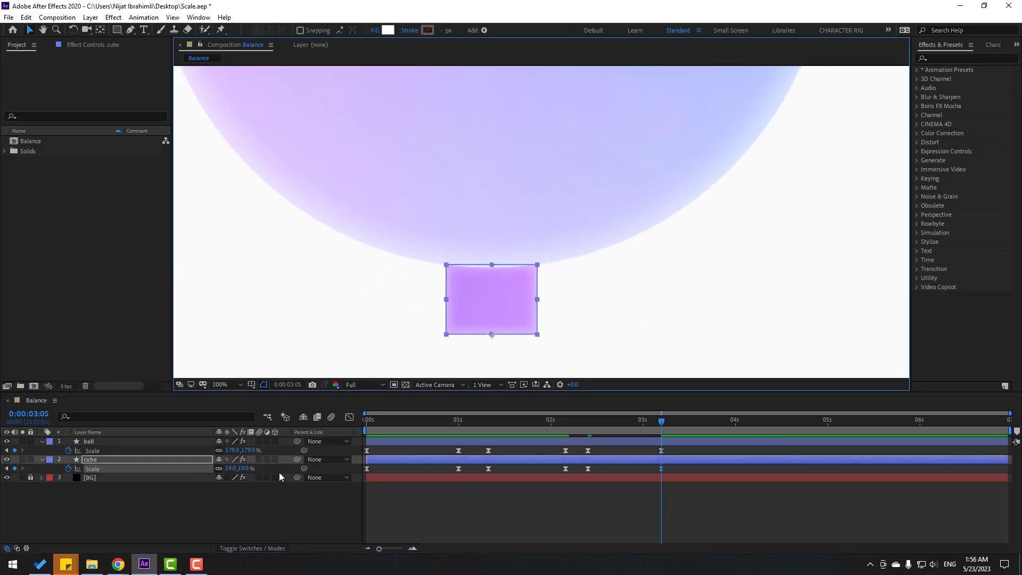
{"action": "left_click", "coordinate": [230, 468]}
{"action": "key", "text": "Return"}
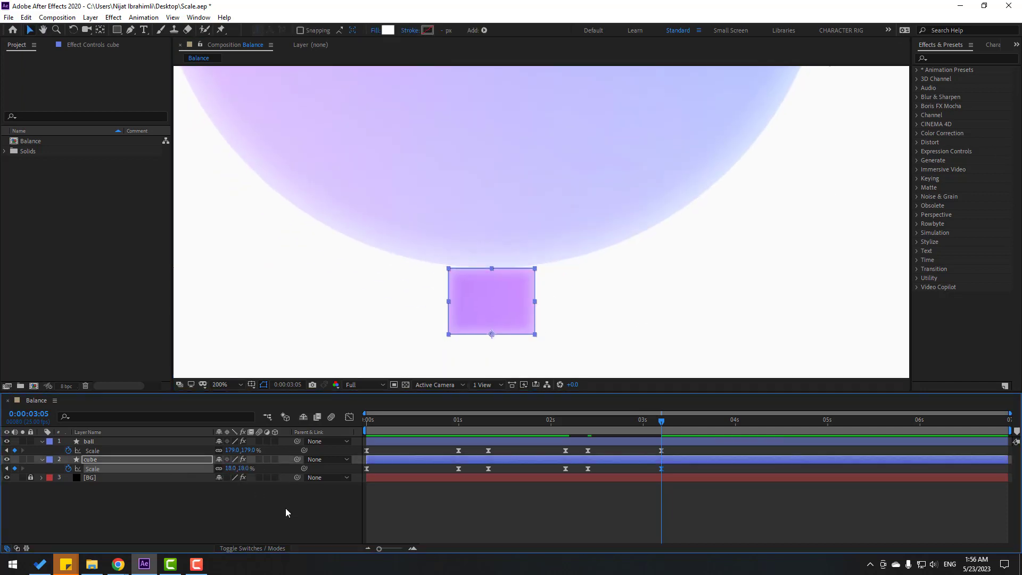
{"action": "left_click", "coordinate": [285, 512]}
{"action": "scroll", "coordinate": [454, 365], "scroll_direction": "down", "scroll_amount": 4}
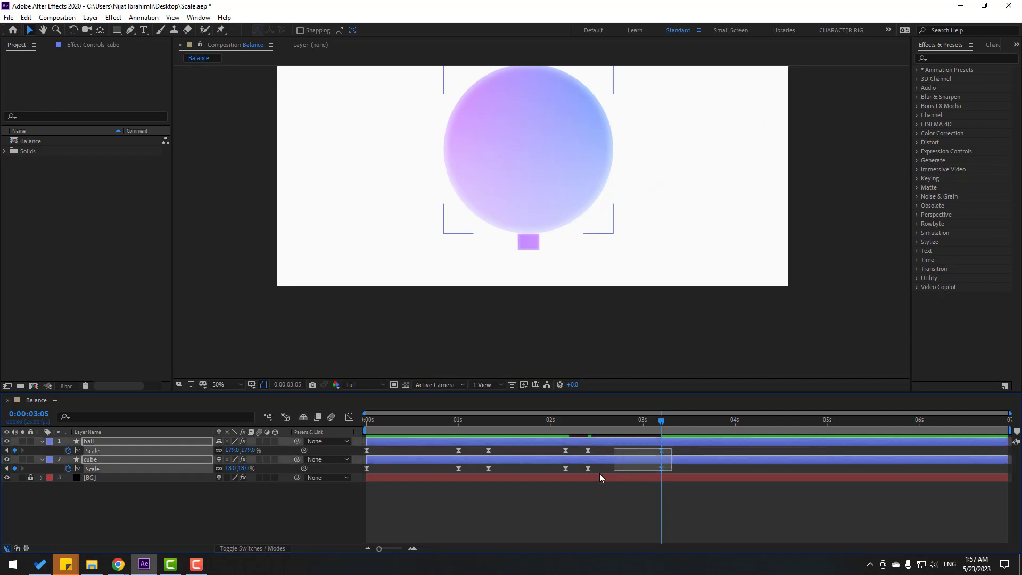
- Select the 3:05 Scale keyframes and lengthen their ease in the speed graph for a sharp peak
{"action": "left_click_drag", "start_coordinate": [672, 446], "coordinate": [591, 474]}
{"action": "left_click", "coordinate": [347, 418]}
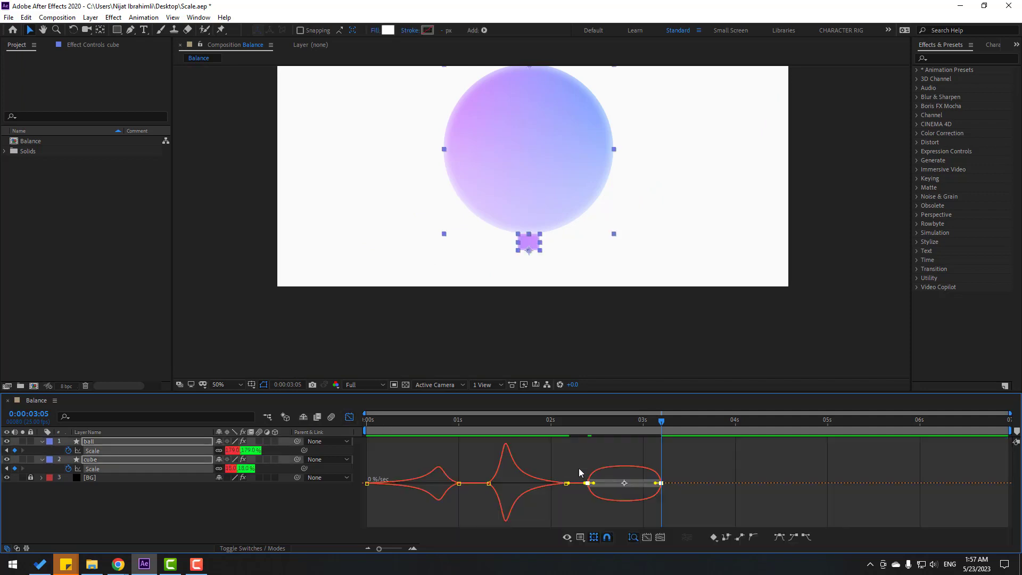
{"action": "key", "text": "equal"}
{"action": "left_click", "coordinate": [496, 473]}
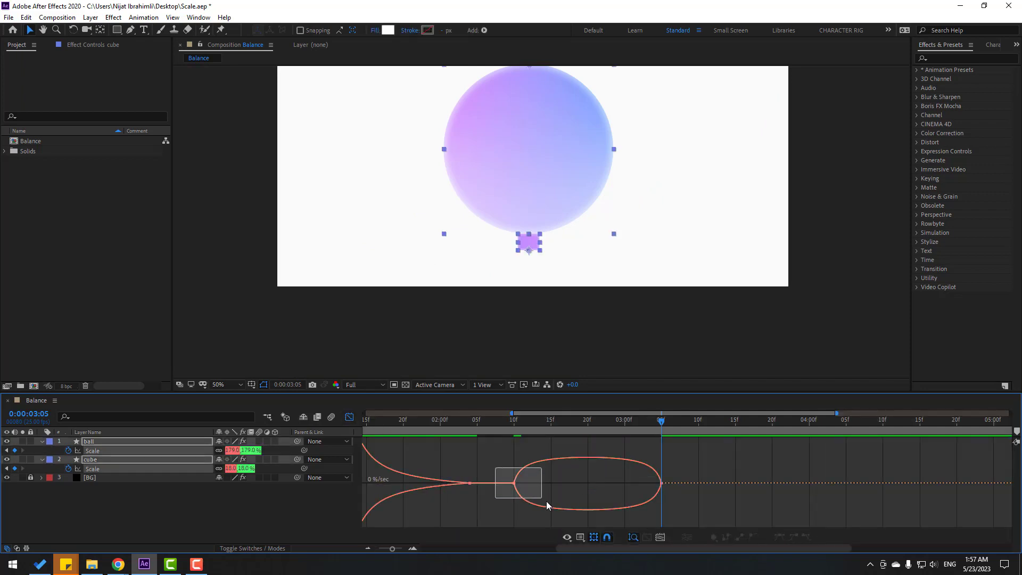
{"action": "mouse_move", "coordinate": [546, 501]}
{"action": "left_mouse_down"}
{"action": "mouse_move", "coordinate": [527, 483]}
{"action": "mouse_move", "coordinate": [553, 483]}
{"action": "left_mouse_up"}
{"action": "left_click", "coordinate": [660, 484]}
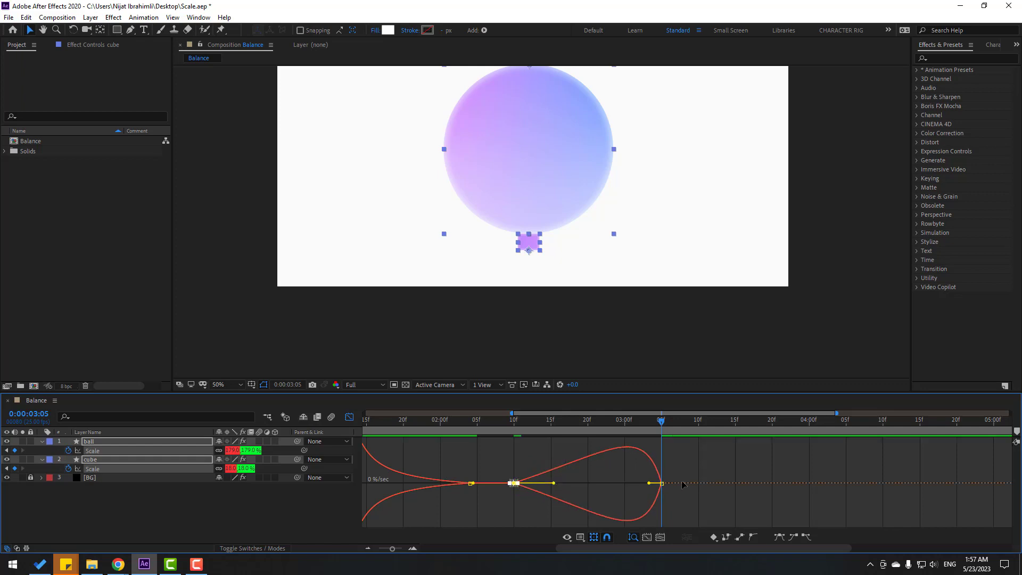
{"action": "left_click_drag", "start_coordinate": [649, 484], "coordinate": [619, 481]}
{"action": "key", "text": "minus"}
{"action": "left_click", "coordinate": [586, 483]}
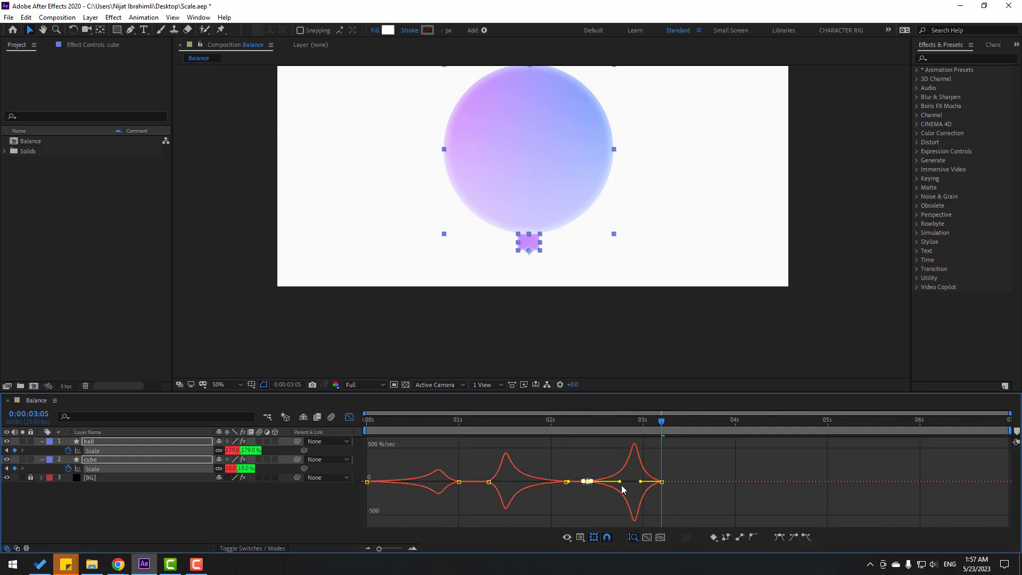
- Preview the animation, fit the composition in the viewer, and return to keyframe view
{"action": "key", "text": "space"}
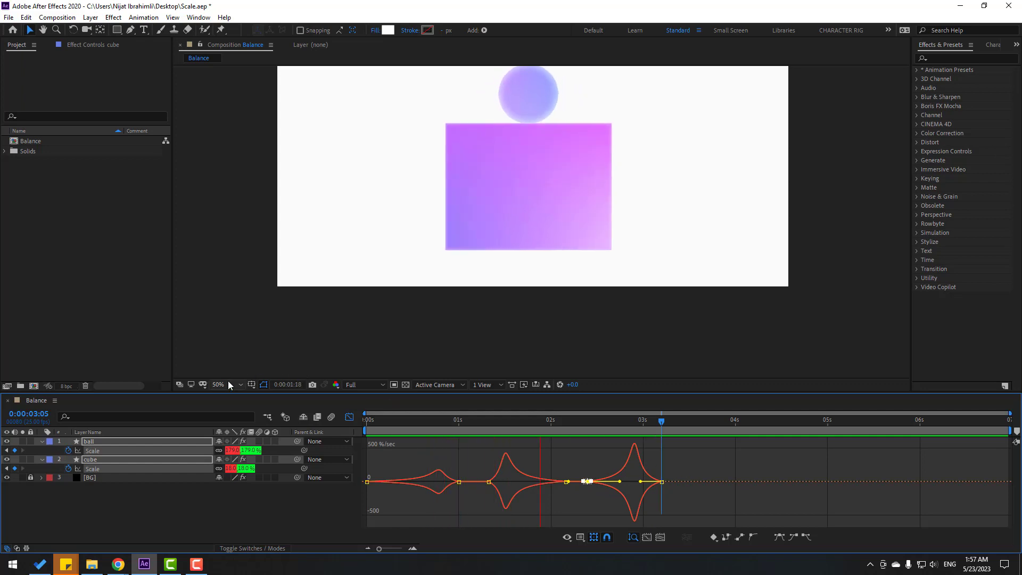
{"action": "left_click", "coordinate": [228, 381]}
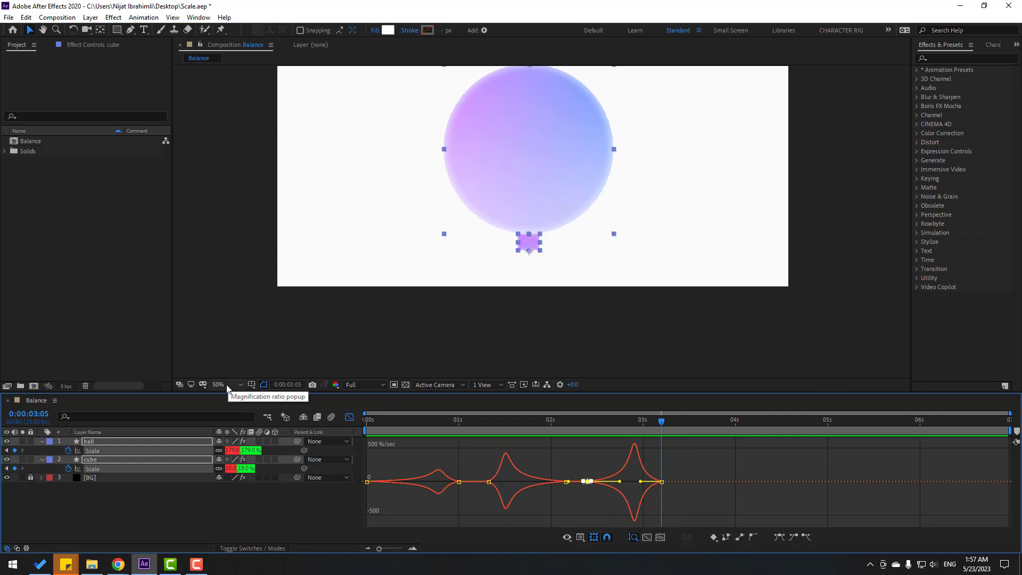
{"action": "left_click", "coordinate": [234, 208]}
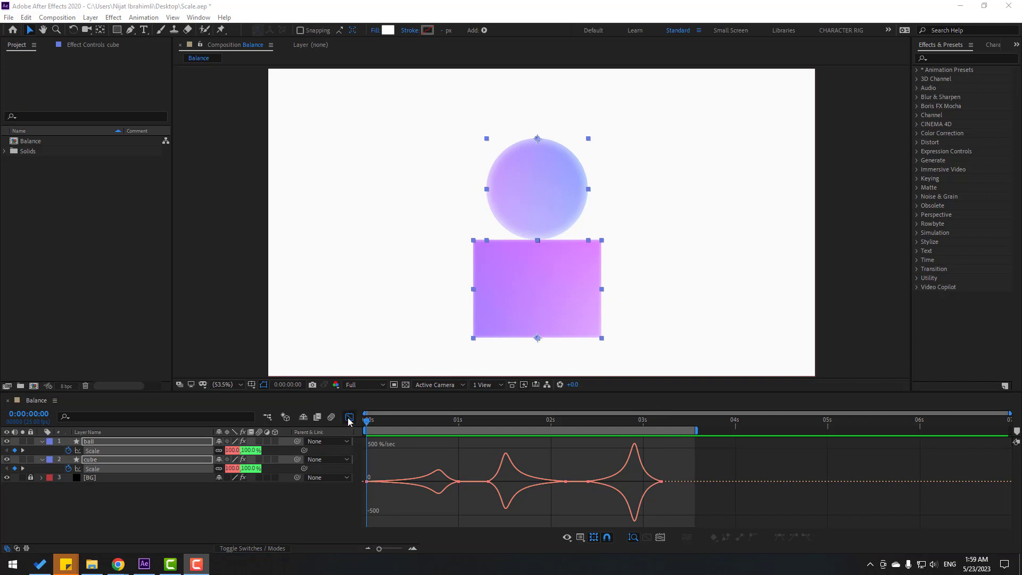
{"action": "left_click", "coordinate": [349, 419]}
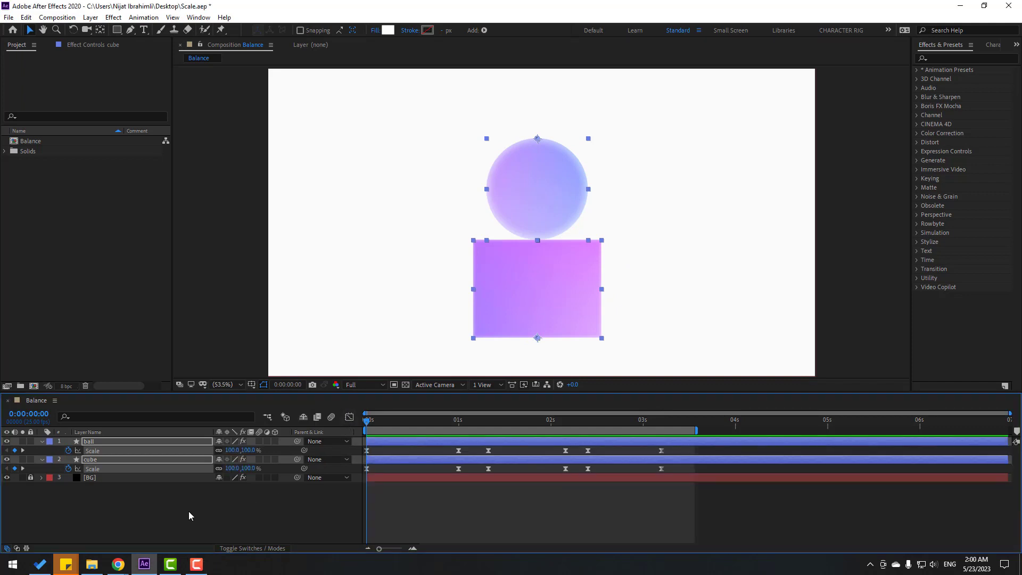
- Create a new Null Object layer, Null 2, and ready the Pan Behind tool for its anchor
{"action": "right_click", "coordinate": [161, 507]}
{"action": "mouse_move", "coordinate": [230, 391]}
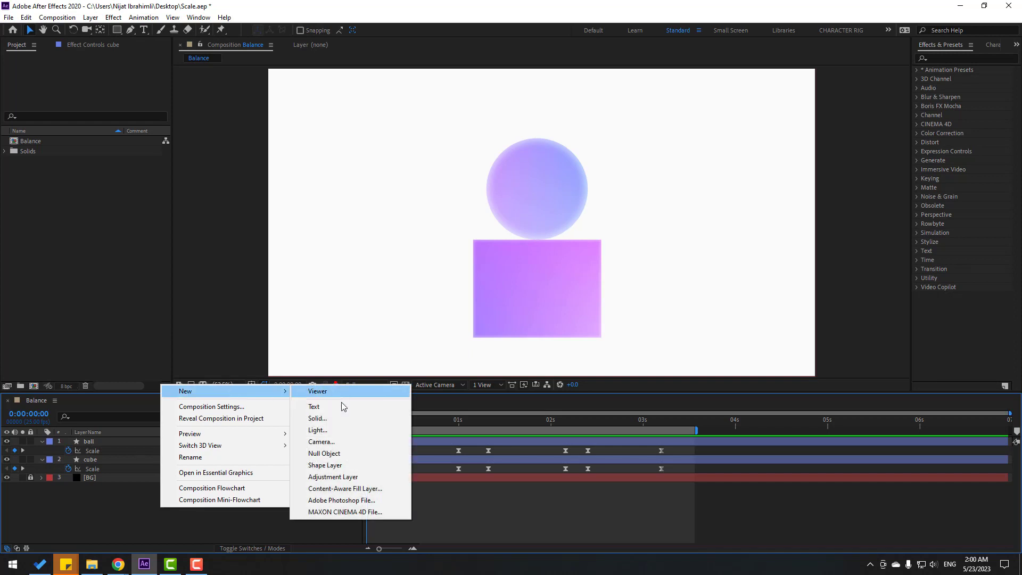
{"action": "left_click", "coordinate": [325, 453]}
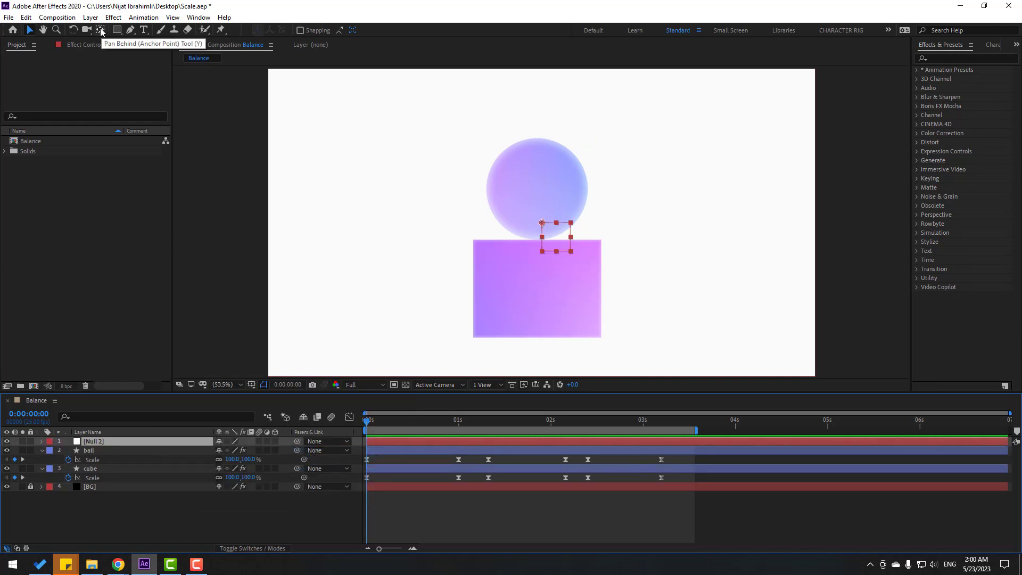
{"action": "left_click", "coordinate": [101, 31]}
- Centre Null 2's anchor point and move the null to where the ball meets the cube
{"action": "key", "text": "ctrl+alt+Home"}
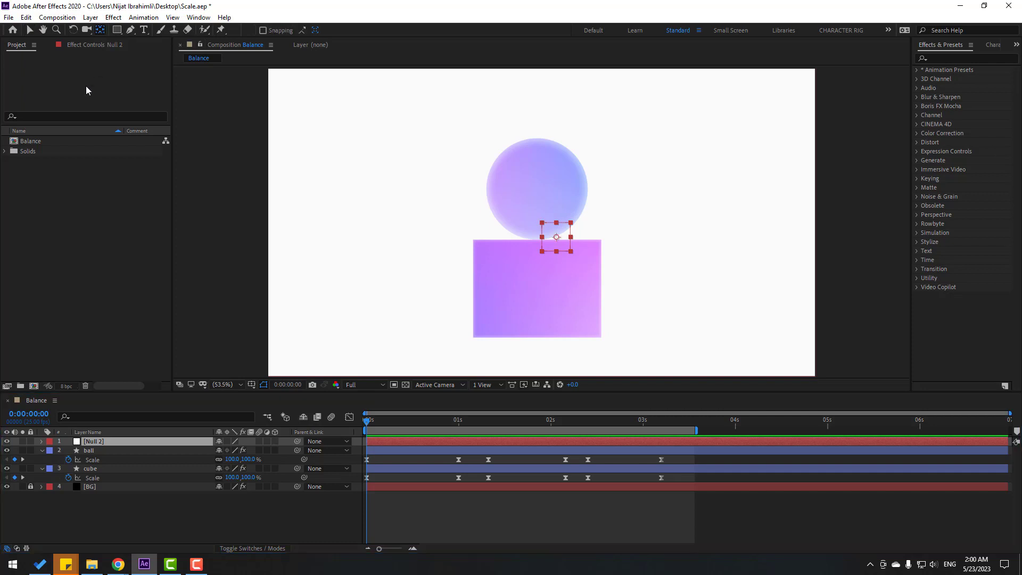
{"action": "scroll", "coordinate": [610, 272], "scroll_direction": "up", "scroll_amount": 2}
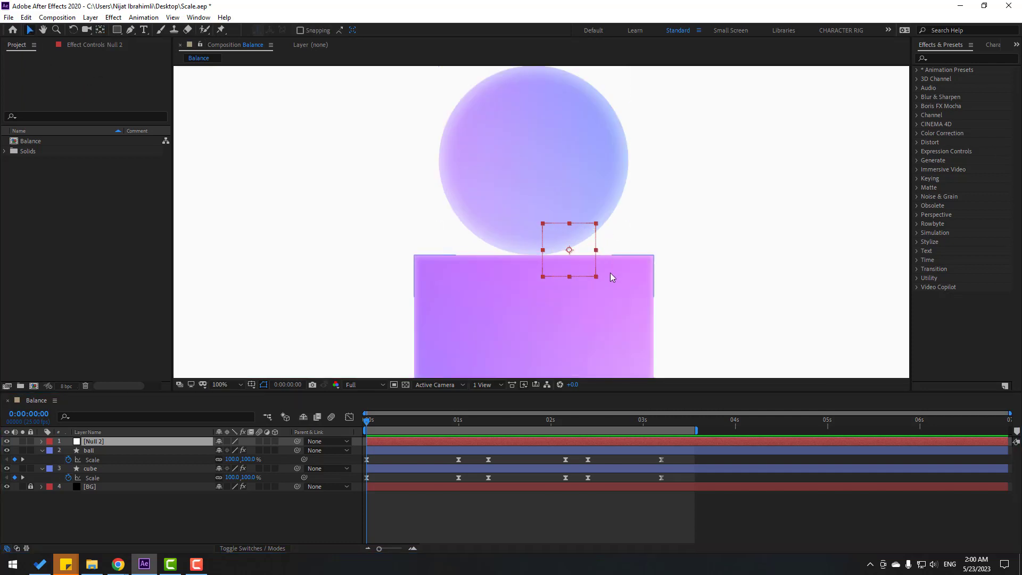
{"action": "scroll", "coordinate": [615, 263], "scroll_direction": "up", "scroll_amount": 2}
{"action": "left_click_drag", "start_coordinate": [616, 265], "coordinate": [538, 273]}
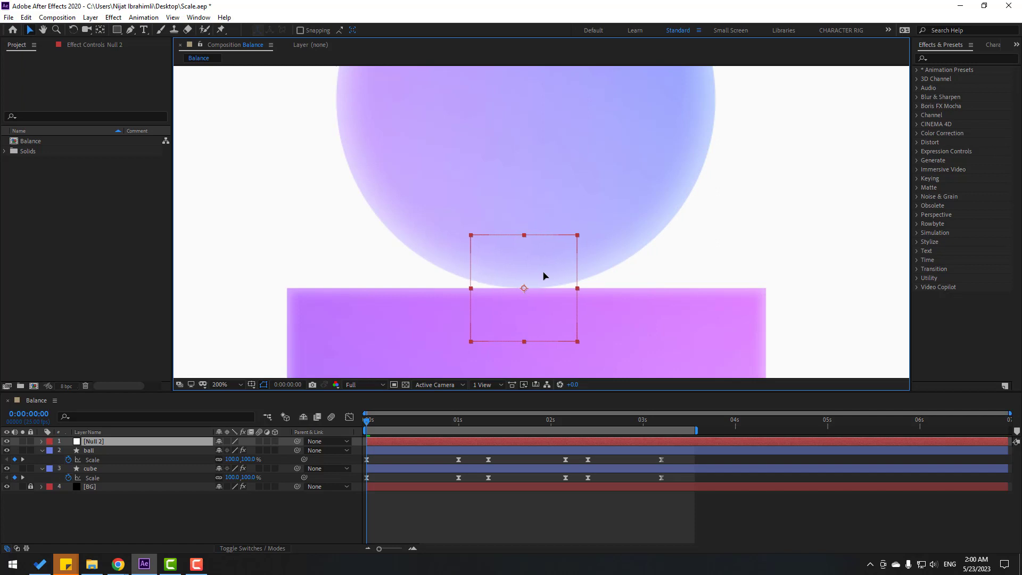
{"action": "scroll", "coordinate": [545, 275], "scroll_direction": "down", "scroll_amount": 4}
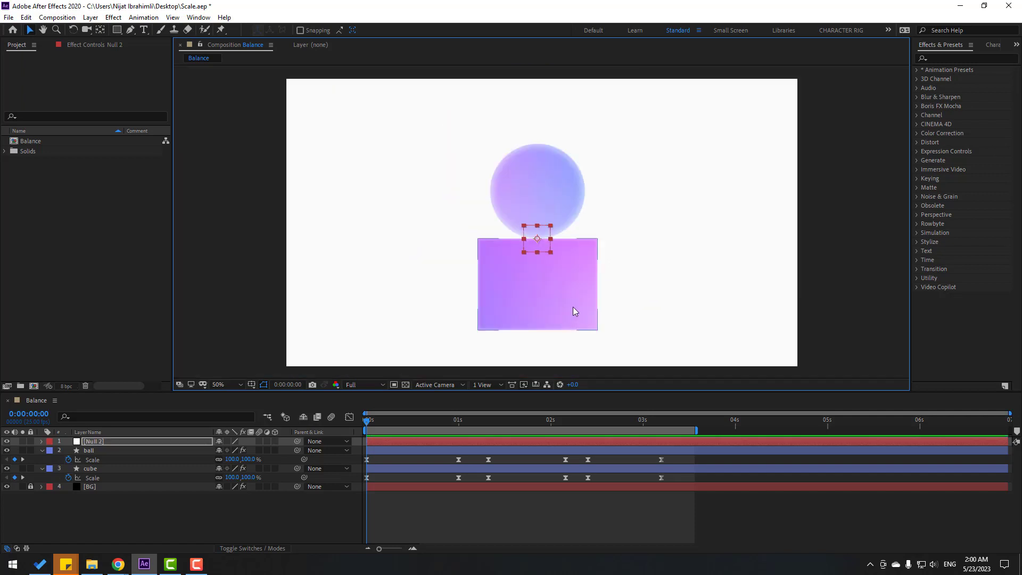
- Parent both the ball and cube layers to Null 2
{"action": "left_click", "coordinate": [90, 449]}
{"action": "left_click", "coordinate": [89, 468], "text": "ctrl"}
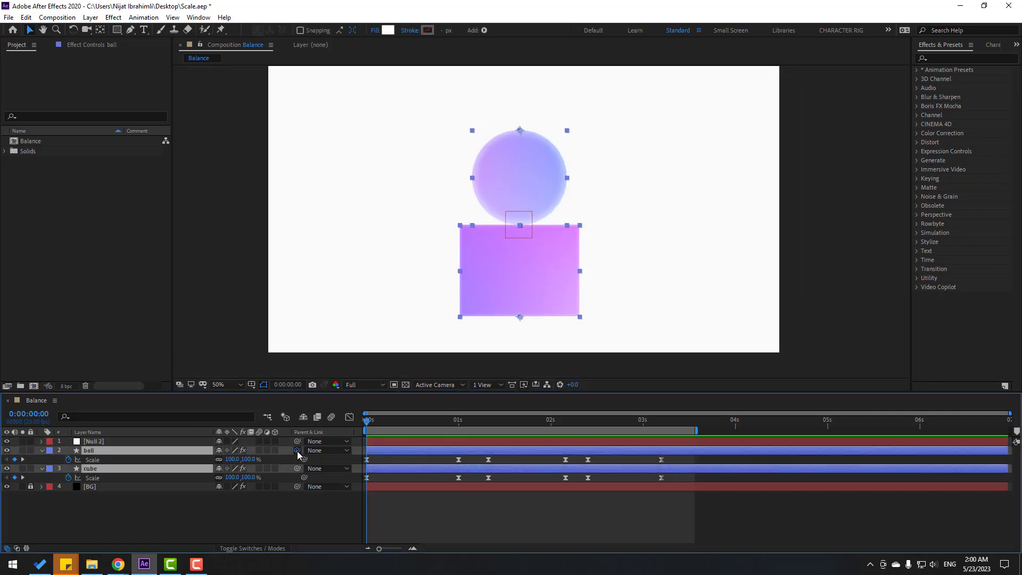
{"action": "left_click_drag", "start_coordinate": [297, 450], "coordinate": [99, 444]}
- Keyframe Null 2's Rotation from 0° at the start to 180° at one second
{"action": "left_click", "coordinate": [99, 446]}
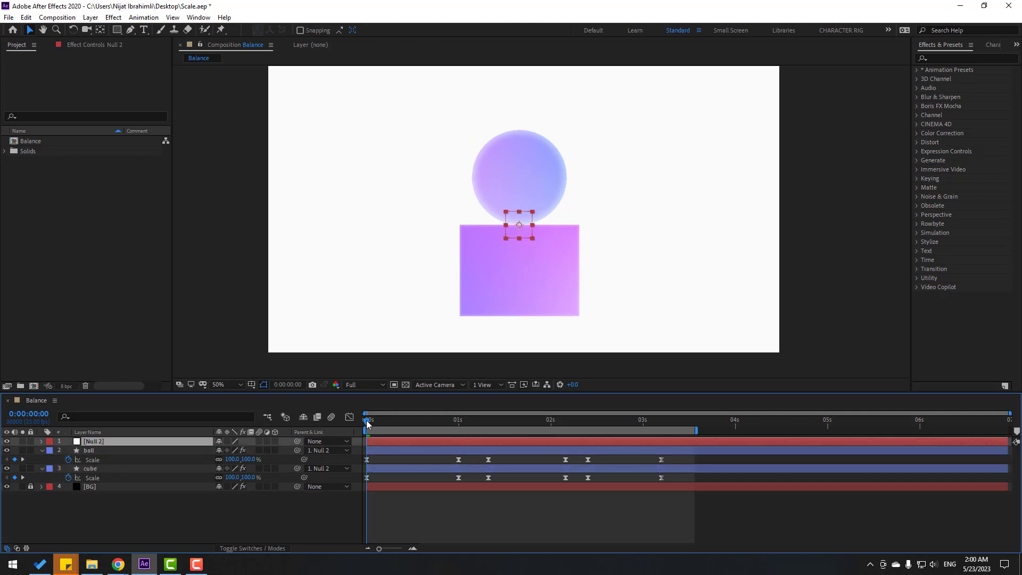
{"action": "mouse_move", "coordinate": [381, 424]}
{"action": "left_mouse_down"}
{"action": "mouse_move", "coordinate": [410, 424]}
{"action": "mouse_move", "coordinate": [365, 424]}
{"action": "left_mouse_up"}
{"action": "key", "text": "r"}
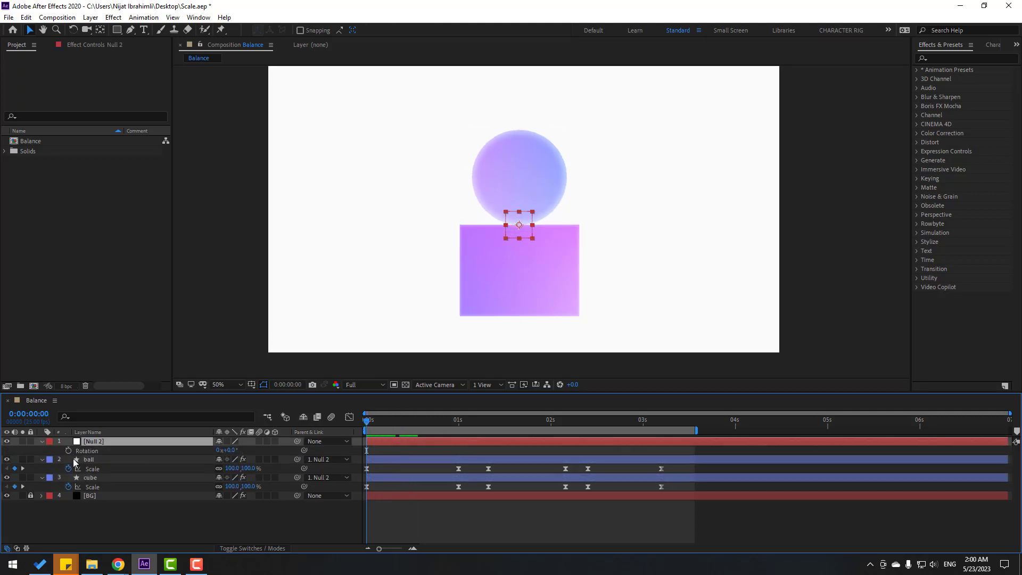
{"action": "left_click", "coordinate": [69, 450]}
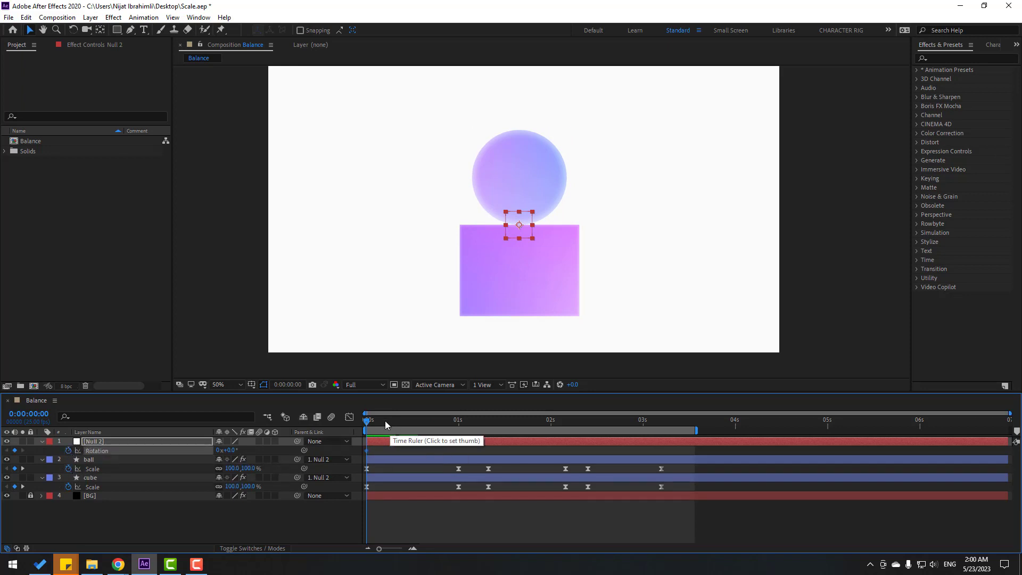
{"action": "left_click_drag", "start_coordinate": [385, 420], "coordinate": [458, 424]}
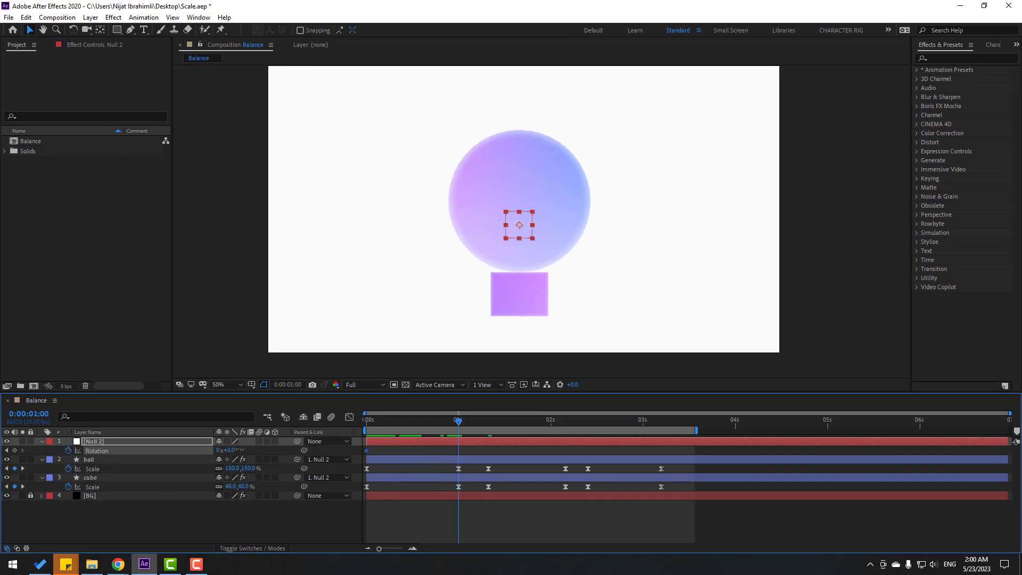
{"action": "left_click_drag", "start_coordinate": [228, 451], "coordinate": [321, 445]}
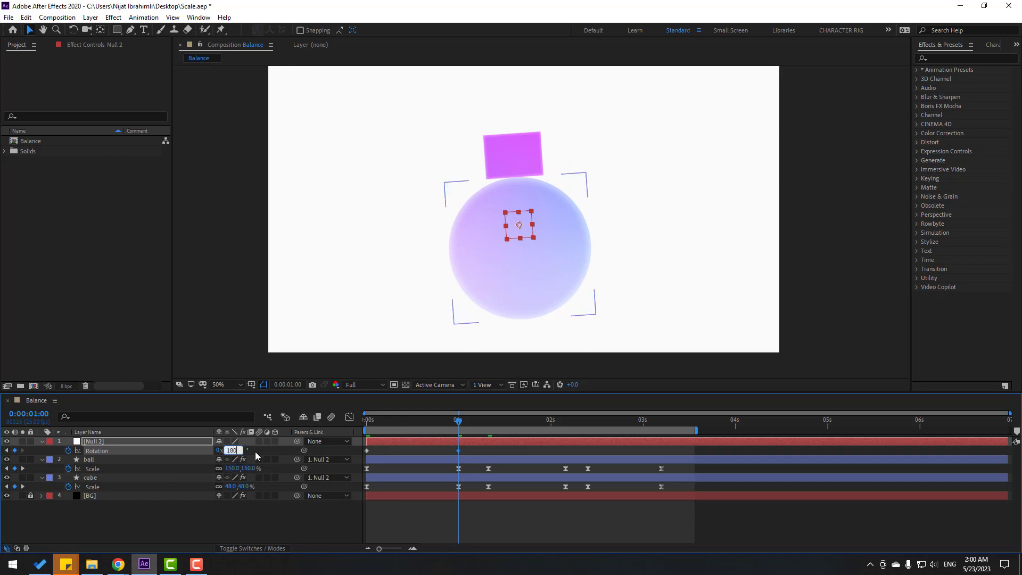
{"action": "key", "text": "Return"}
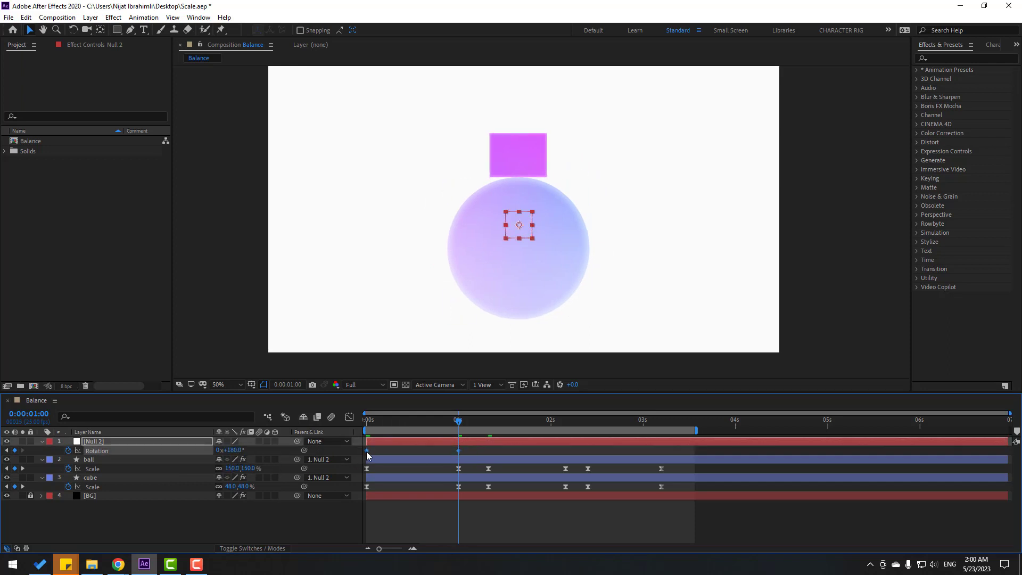
- Apply Easy Ease to both Rotation keyframes
{"action": "right_click", "coordinate": [366, 451]}
{"action": "mouse_move", "coordinate": [426, 443]}
{"action": "left_click", "coordinate": [532, 478]}
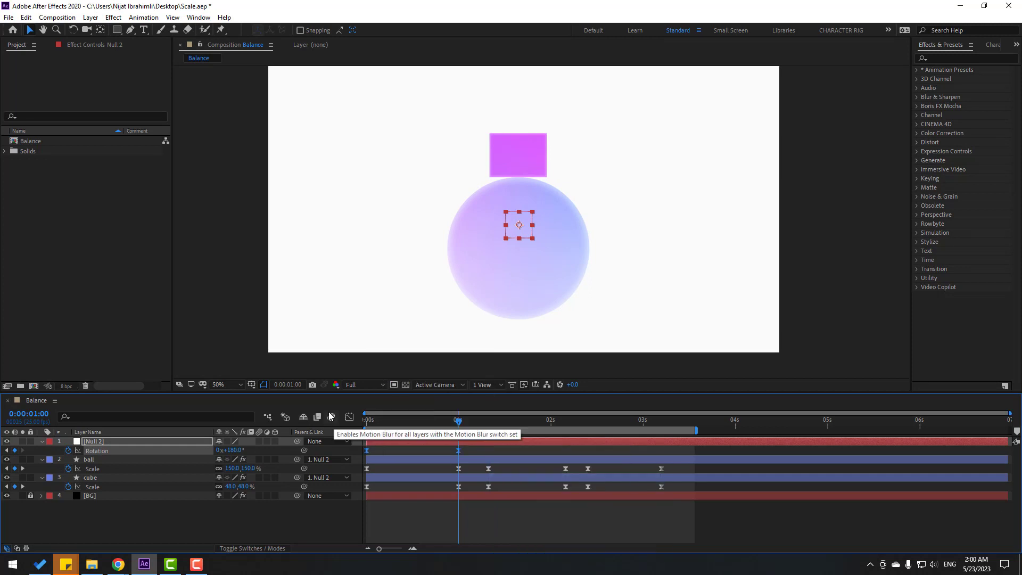
- In the Graph Editor, drag the first Rotation keyframe's influence right so speed peaks just before one second
{"action": "left_click", "coordinate": [349, 416]}
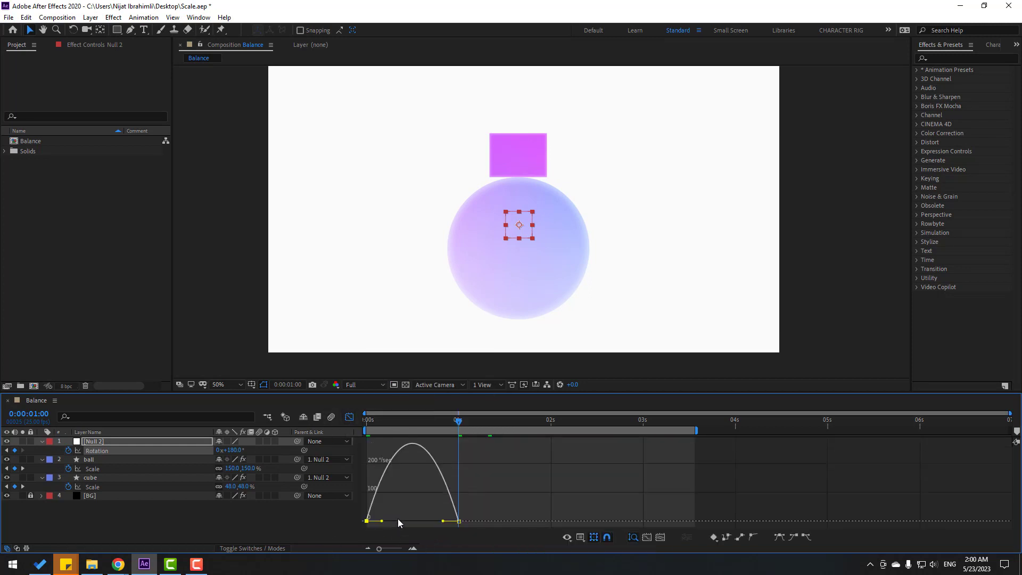
{"action": "left_click_drag", "start_coordinate": [381, 521], "coordinate": [412, 521]}
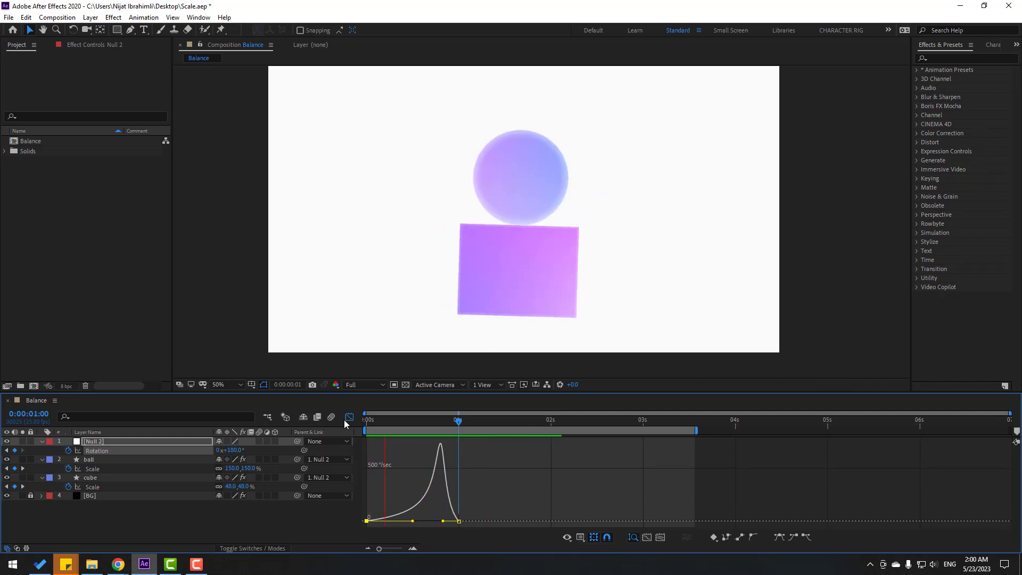
{"action": "left_click", "coordinate": [350, 417]}
{"action": "key", "text": "space"}
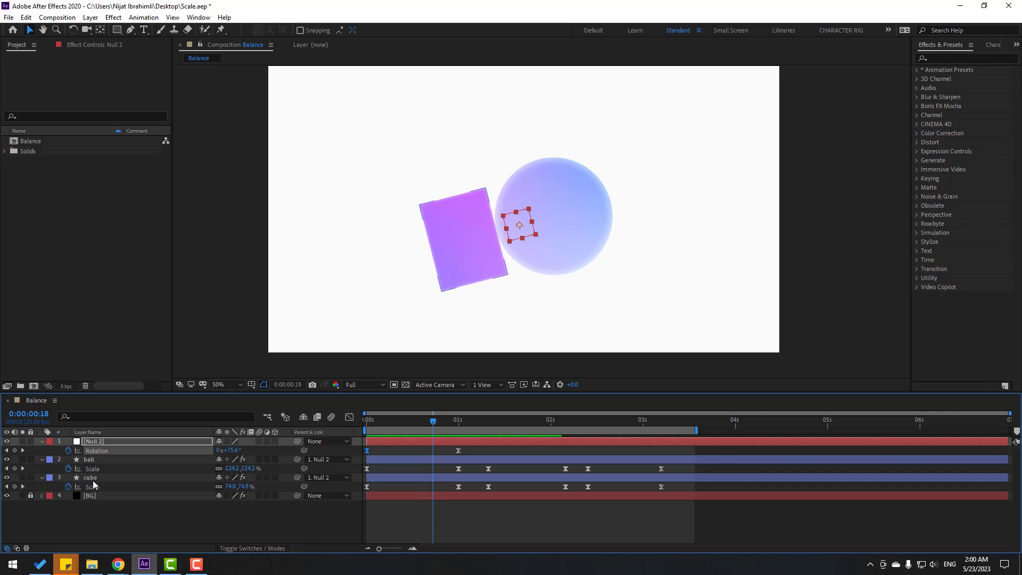
- Step through frames up to about 1:06, keeping the cube's Position seated on the ball
{"action": "left_click", "coordinate": [98, 478]}
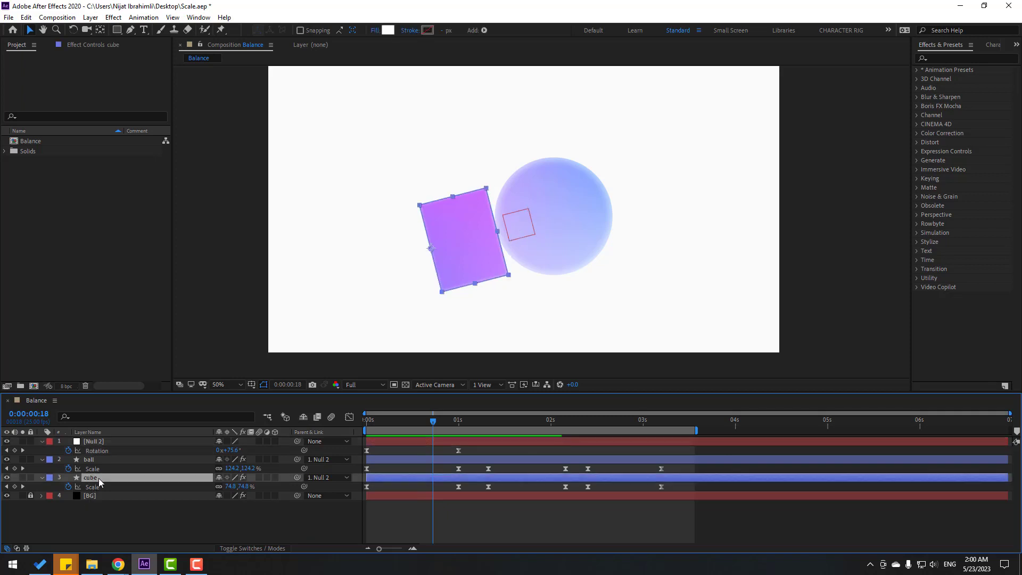
{"action": "key", "text": "shift+p"}
{"action": "key", "text": "Page_Down"}
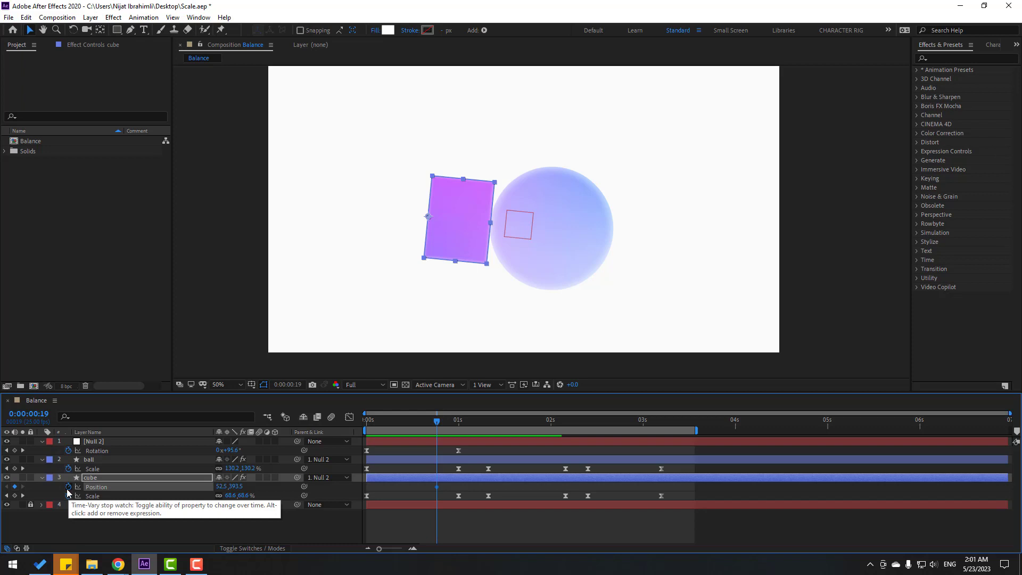
{"action": "key", "text": "Page_Down"}
{"action": "key", "text": "Page_Down"}
{"action": "key", "text": "Page_Down"}
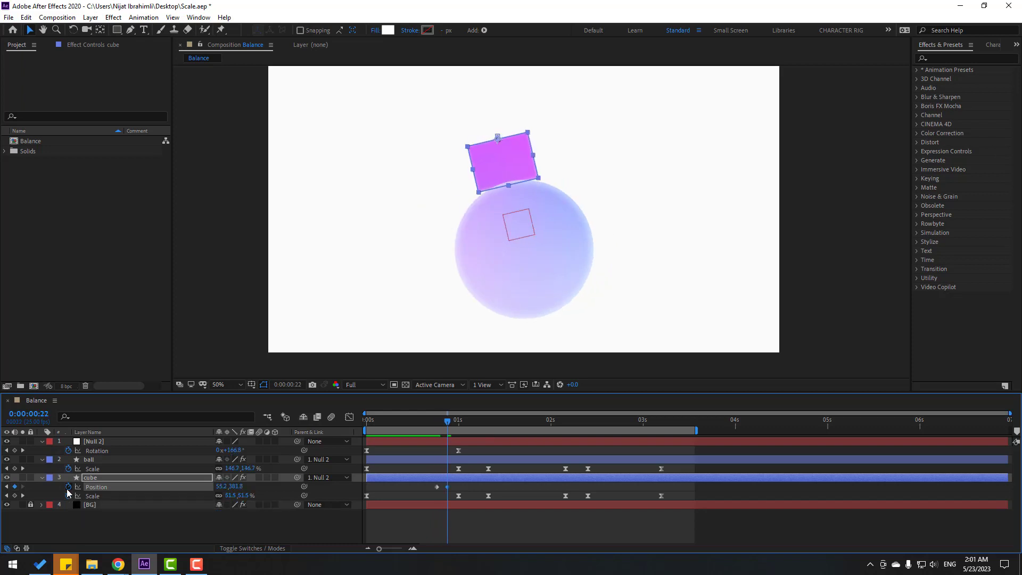
{"action": "key", "text": "Page_Down"}
{"action": "key", "text": "Page_Down"}
{"action": "key", "text": "Page_Down"}
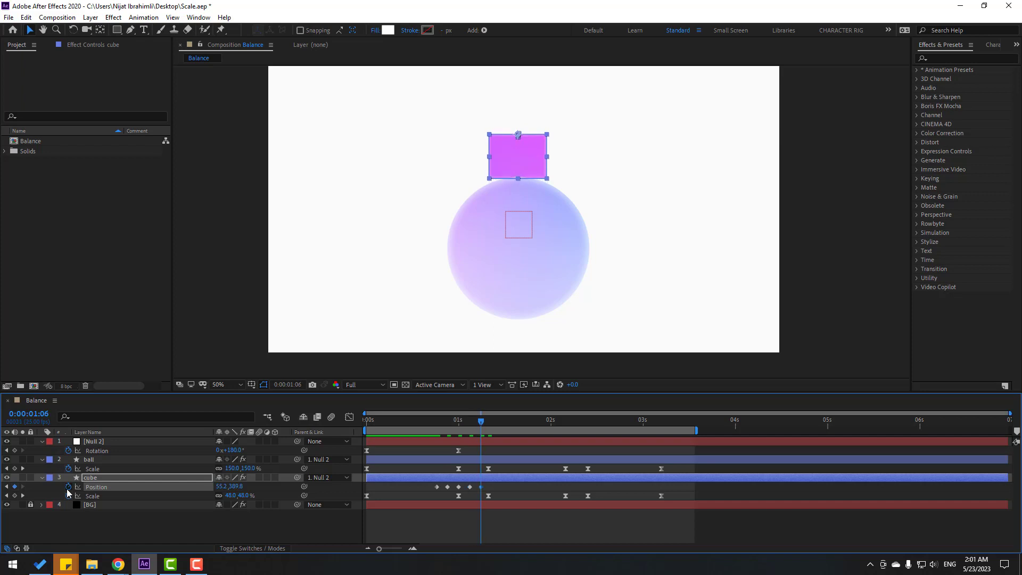
- Apply Easy Ease to the cube's Position keyframes and preview the result
{"action": "left_click_drag", "start_coordinate": [493, 486], "coordinate": [433, 487]}
{"action": "right_click", "coordinate": [435, 486]}
{"action": "mouse_move", "coordinate": [506, 478]}
{"action": "left_click", "coordinate": [588, 408]}
{"action": "left_click_drag", "start_coordinate": [429, 419], "coordinate": [468, 420]}
{"action": "key", "text": "space"}
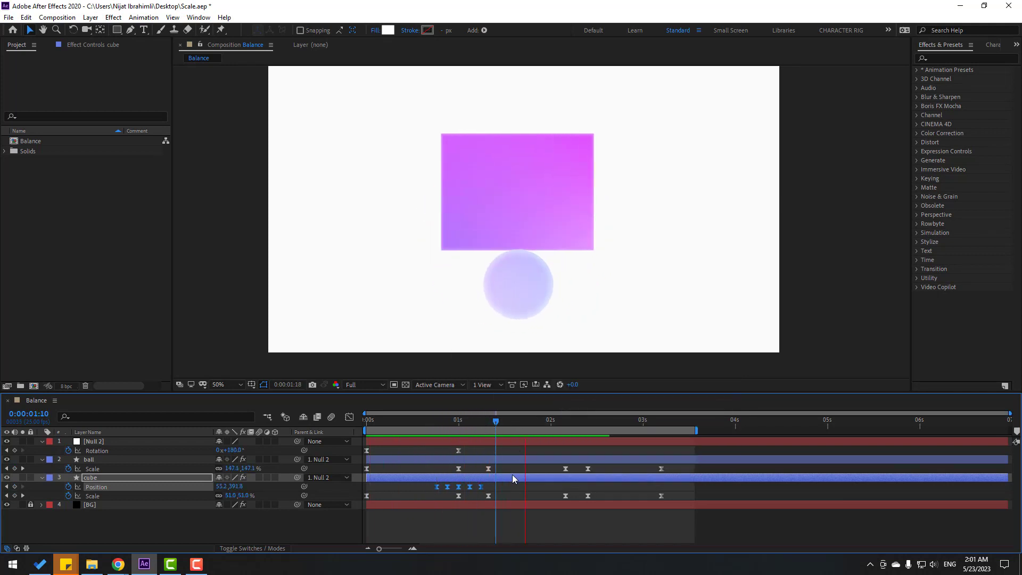
- Spread the cube's Position keyframes further apart so they start earlier, near 0:16, and preview
{"action": "left_click_drag", "start_coordinate": [493, 484], "coordinate": [415, 490]}
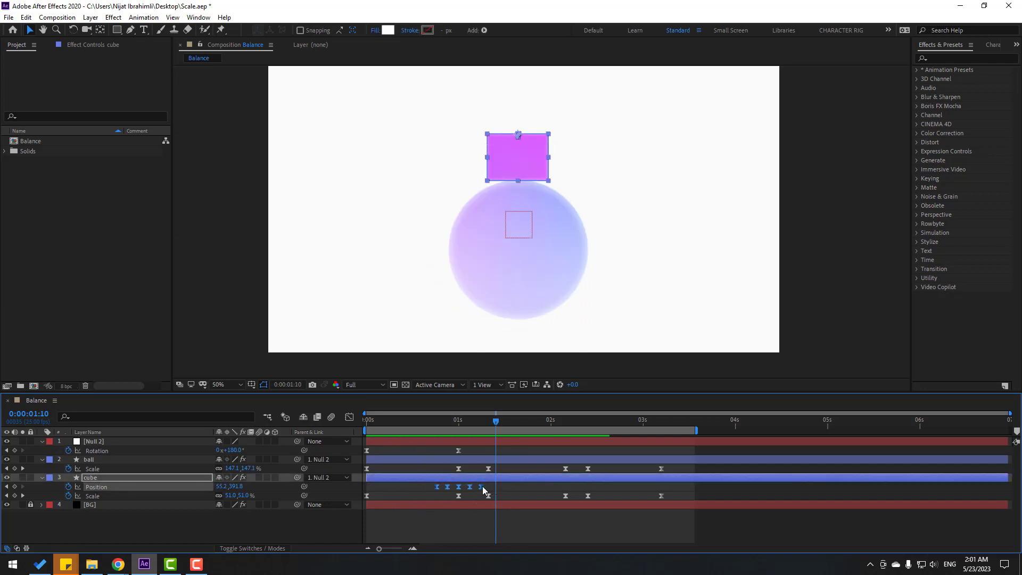
{"action": "left_click_drag", "start_coordinate": [482, 487], "coordinate": [428, 488]}
{"action": "key", "text": "space"}
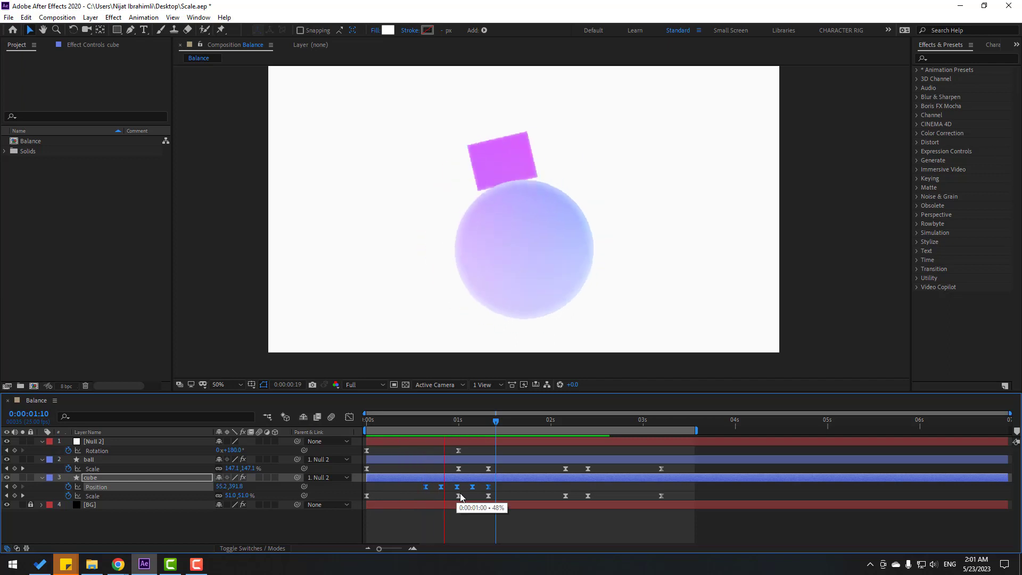
{"action": "key", "text": "space"}
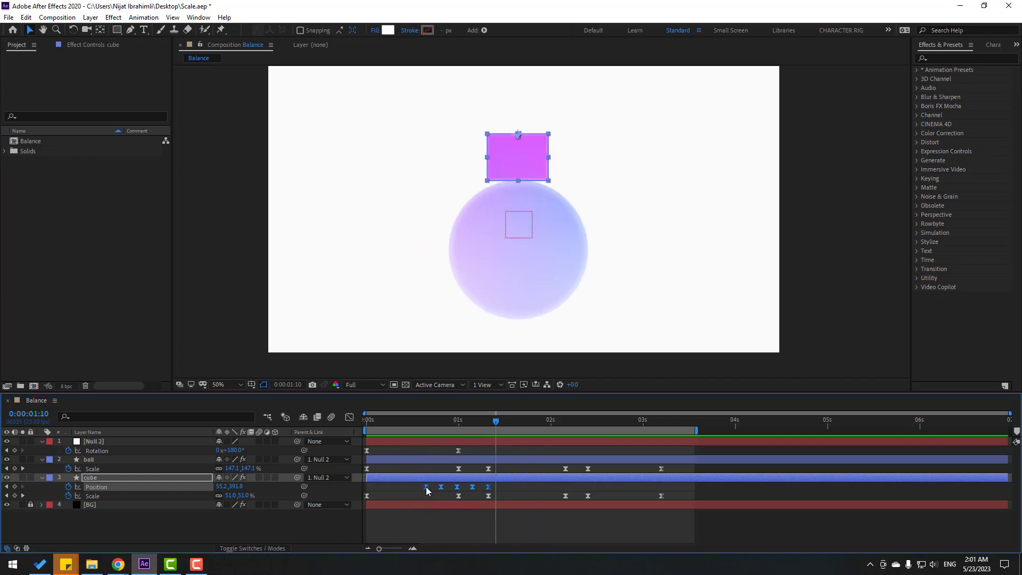
{"action": "left_click_drag", "start_coordinate": [426, 487], "coordinate": [415, 486]}
{"action": "key", "text": "space"}
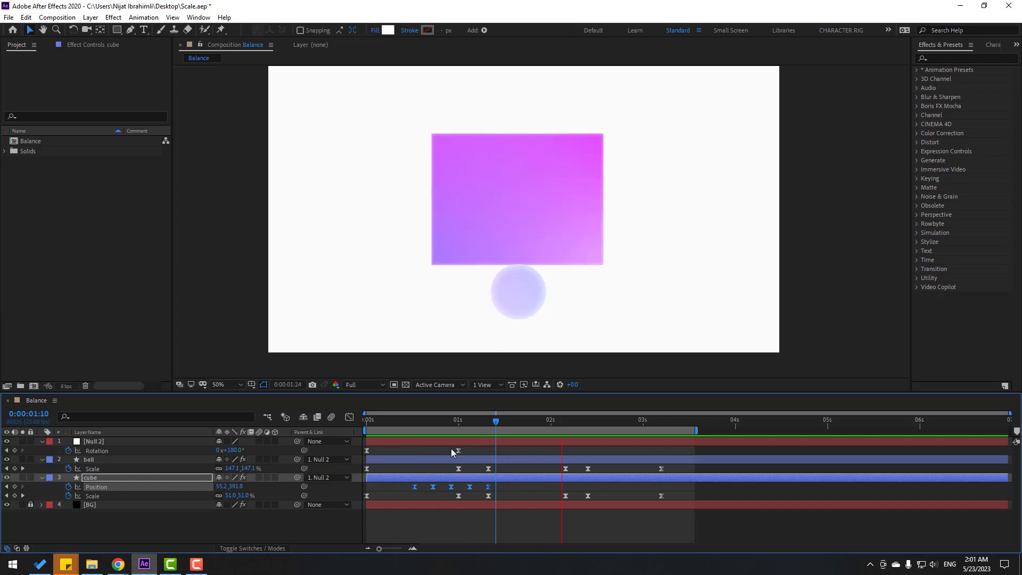
{"action": "left_click_drag", "start_coordinate": [411, 421], "coordinate": [639, 407]}
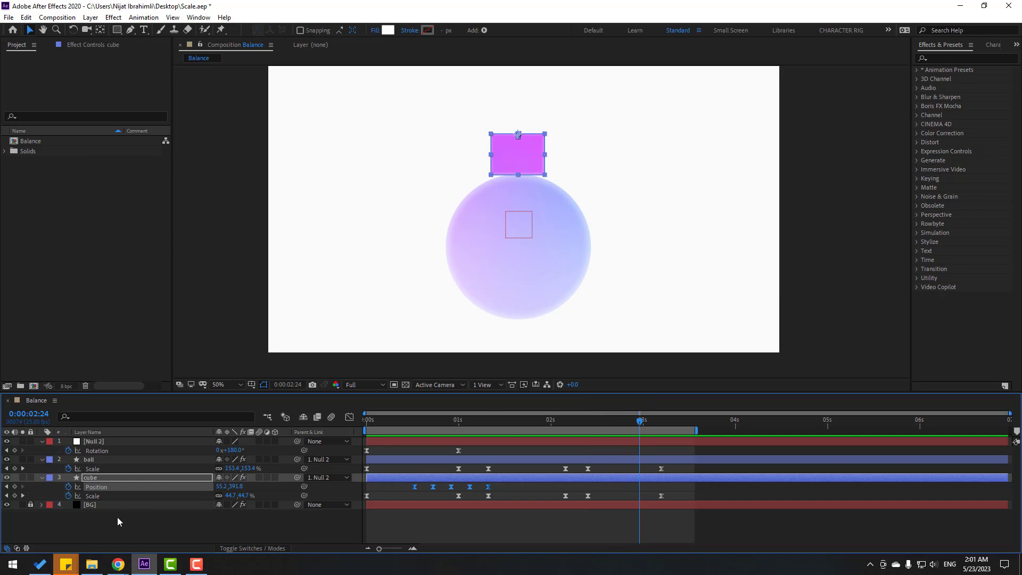
- Add a cube Position keyframe at 0:00:02:24 and nudge the cube onto the ball every three frames
{"action": "left_click", "coordinate": [15, 485]}
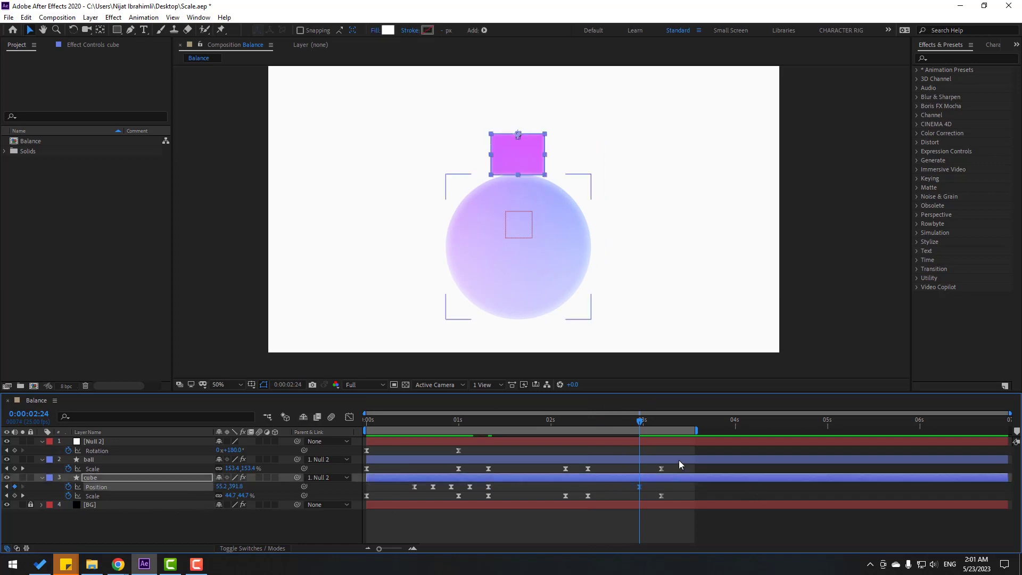
{"action": "key", "text": "Page_Down"}
{"action": "key", "text": "Page_Down"}
{"action": "key", "text": "Page_Down"}
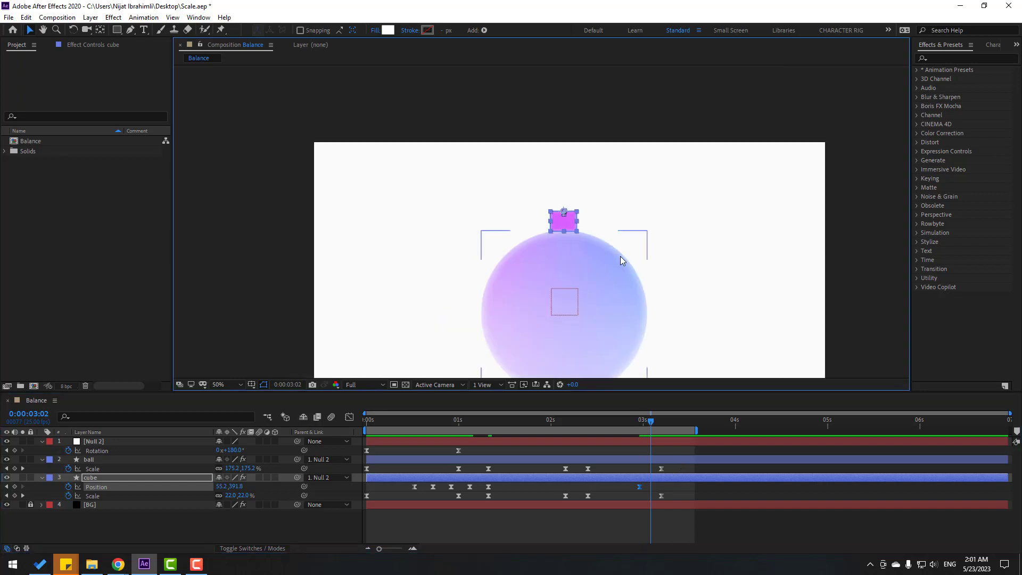
{"action": "scroll", "coordinate": [620, 259], "scroll_direction": "up", "scroll_amount": 4}
{"action": "scroll", "coordinate": [619, 273], "scroll_direction": "up", "scroll_amount": 2}
{"action": "key", "text": "Down"}
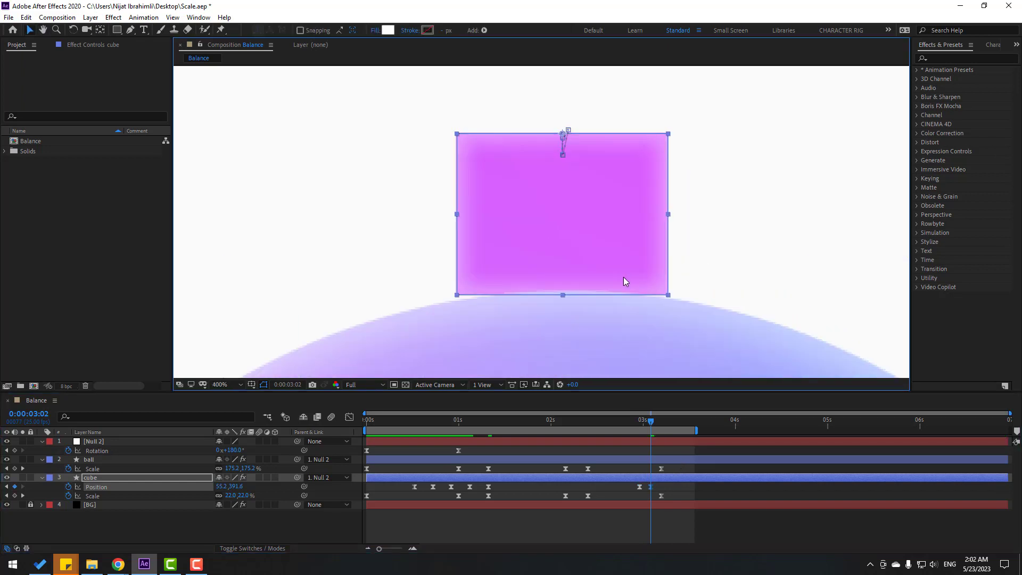
{"action": "key", "text": "Down"}
{"action": "key", "text": "Down"}
{"action": "key", "text": "Down"}
{"action": "key", "text": "Down"}
{"action": "key", "text": "Down"}
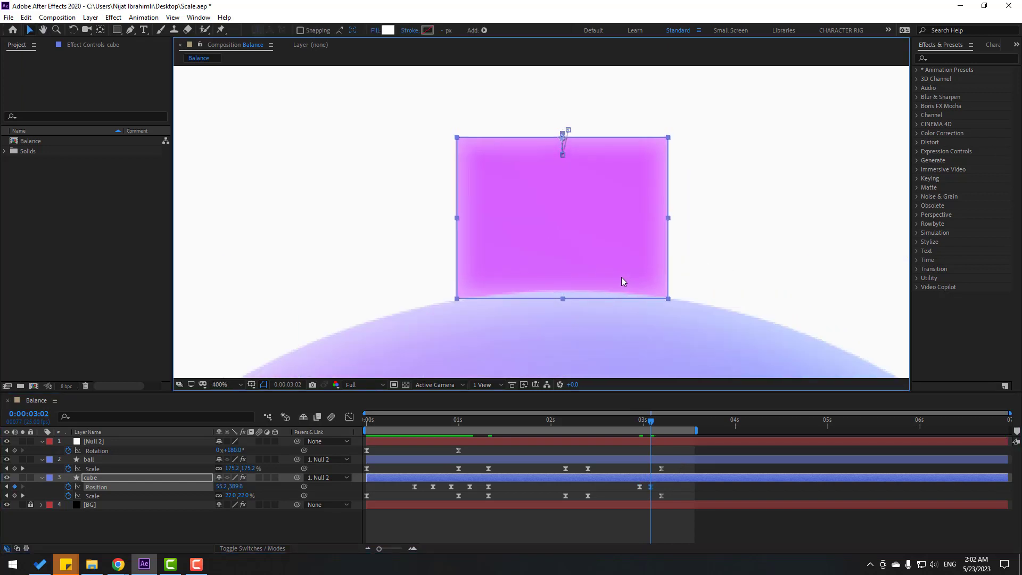
{"action": "key", "text": "Page_Down"}
{"action": "key", "text": "Page_Down"}
{"action": "key", "text": "Page_Down"}
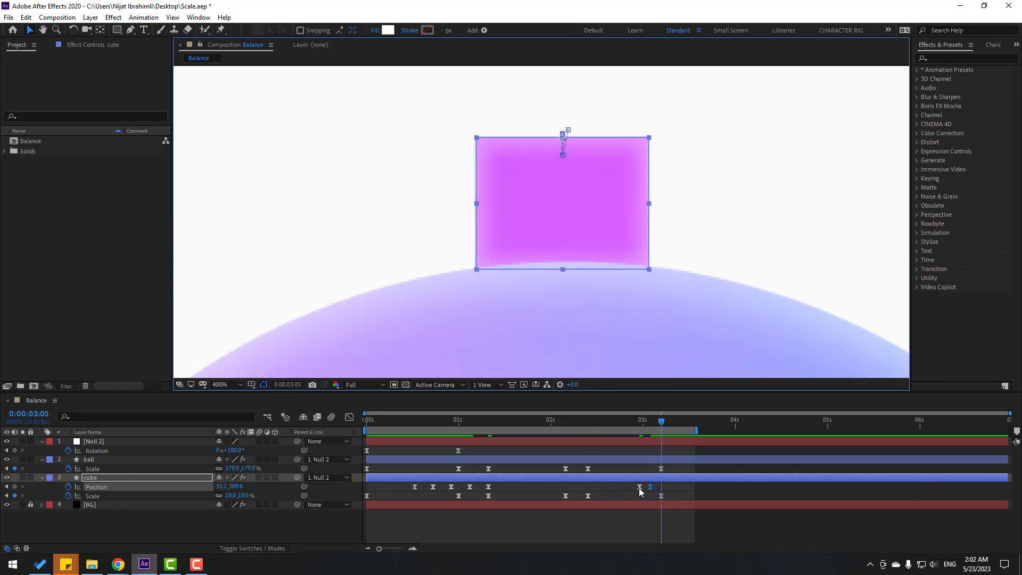
{"action": "left_click", "coordinate": [639, 487]}
{"action": "key", "text": "Up"}
{"action": "key", "text": "Up"}
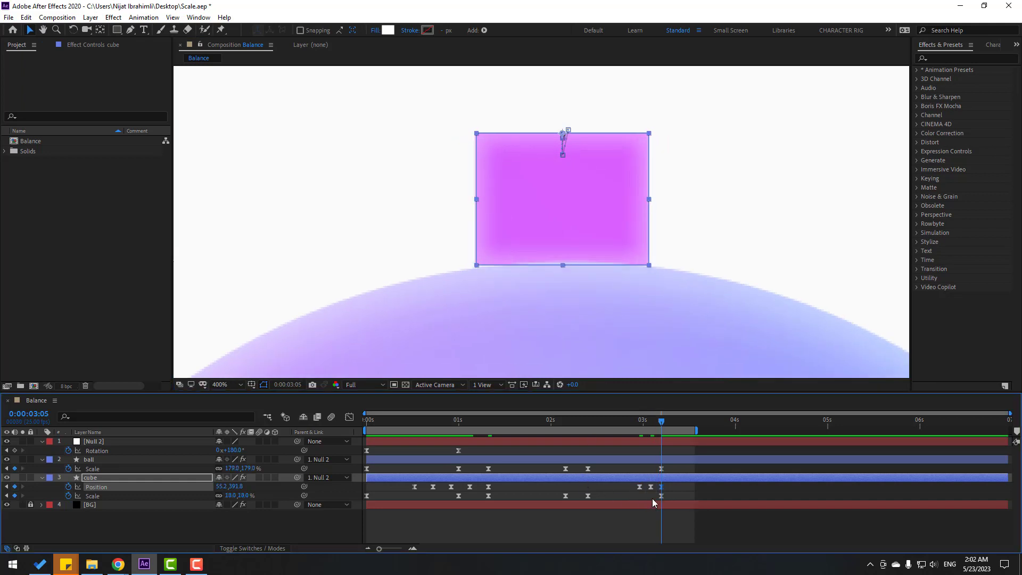
- Shift the three late Position keyframes later and tighten their spacing, with the view at 50%
{"action": "left_click_drag", "start_coordinate": [671, 488], "coordinate": [636, 482]}
{"action": "left_click_drag", "start_coordinate": [584, 420], "coordinate": [663, 423]}
{"action": "key", "text": "comma"}
{"action": "key", "text": "comma"}
{"action": "key", "text": "comma"}
{"action": "left_click_drag", "start_coordinate": [661, 488], "coordinate": [676, 487]}
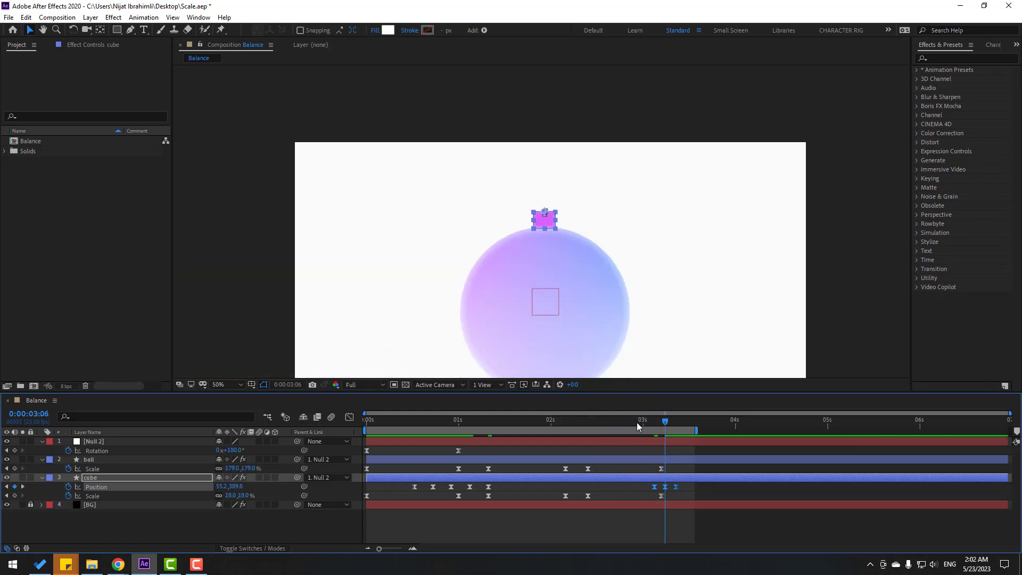
{"action": "left_click_drag", "start_coordinate": [637, 423], "coordinate": [682, 420]}
{"action": "left_click_drag", "start_coordinate": [653, 487], "coordinate": [642, 487], "text": "alt"}
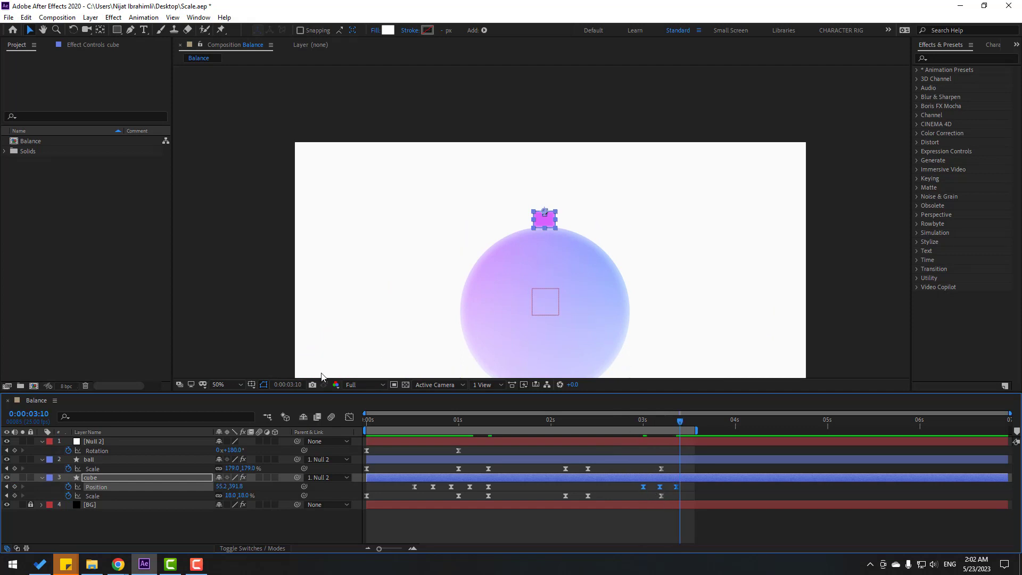
- Set the viewer magnification to Fit Up to 100% and preview the finished animation
{"action": "left_click", "coordinate": [223, 384]}
{"action": "left_click", "coordinate": [227, 209]}
{"action": "key", "text": "space"}
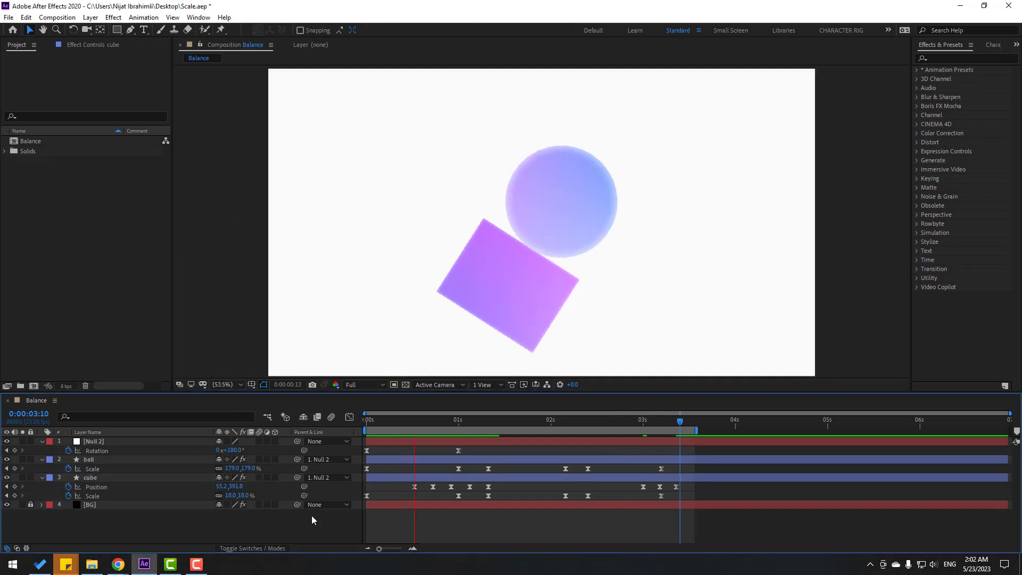